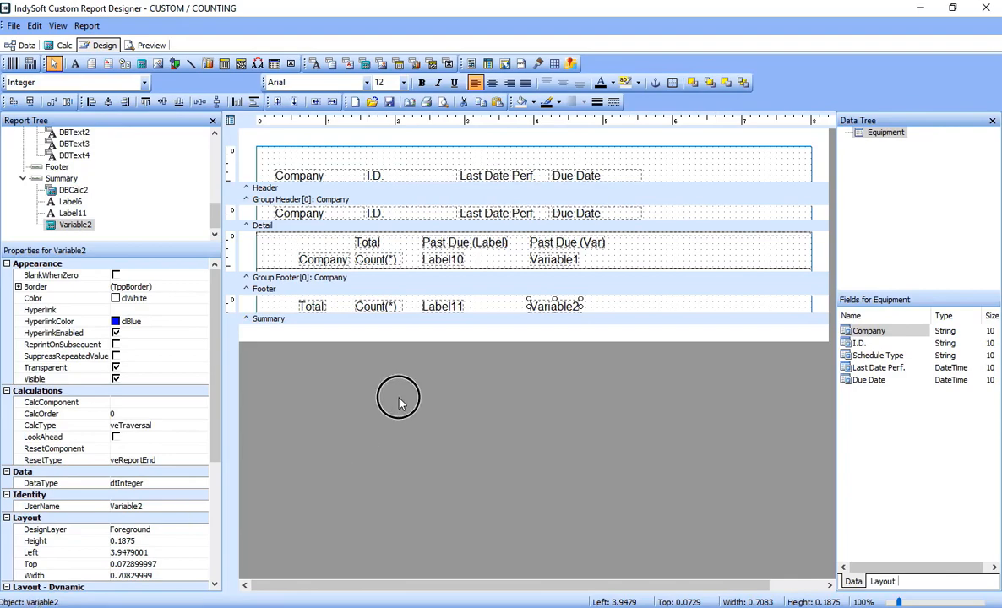
Preview the report with its company group counts and overall totals, and return to the layout design.
left_click(142, 45)
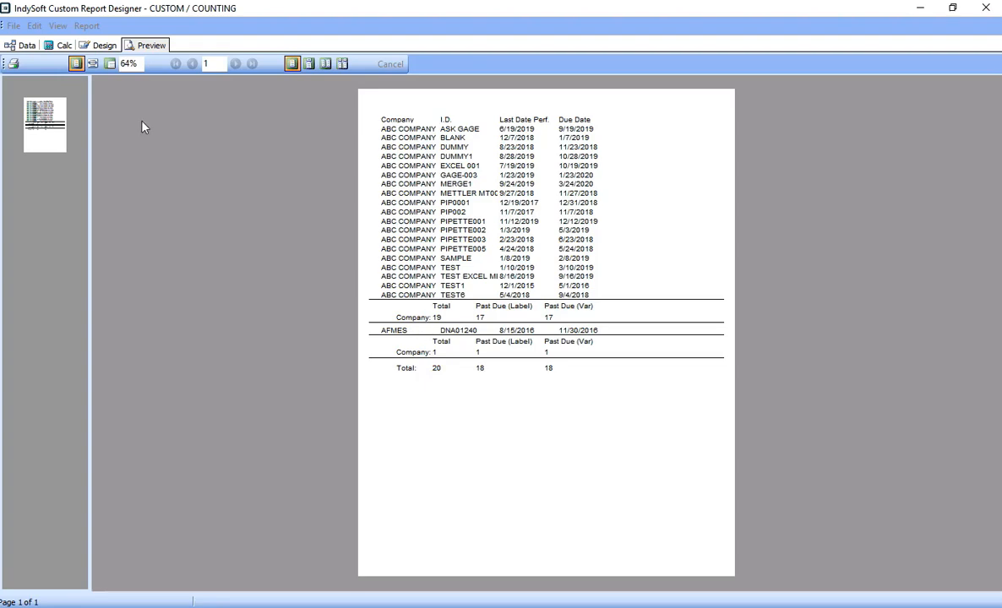
left_click(104, 45)
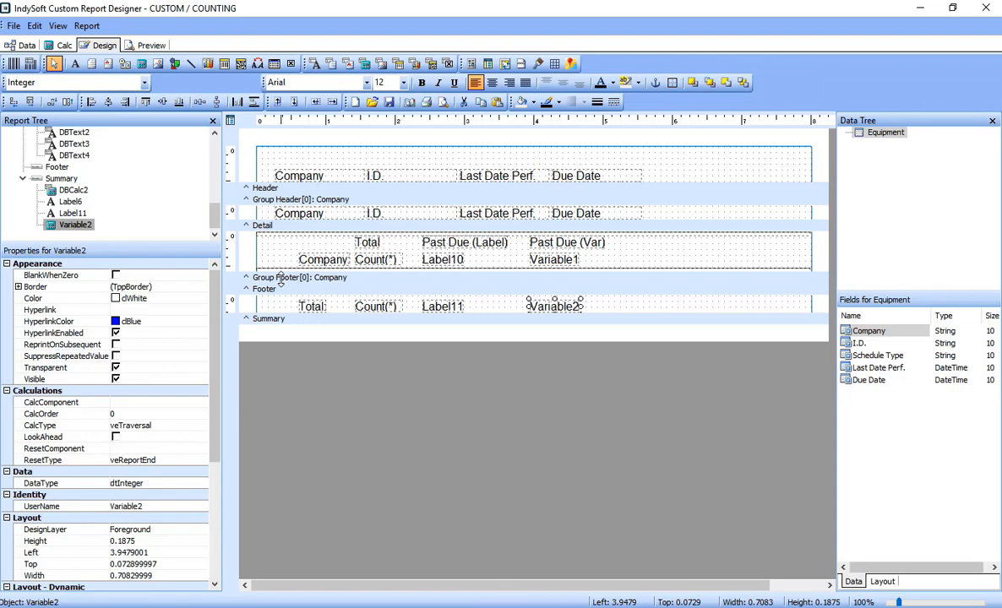
Move I.D. above Company in the Equipment query's sort order and preview the report.
left_click(24, 45)
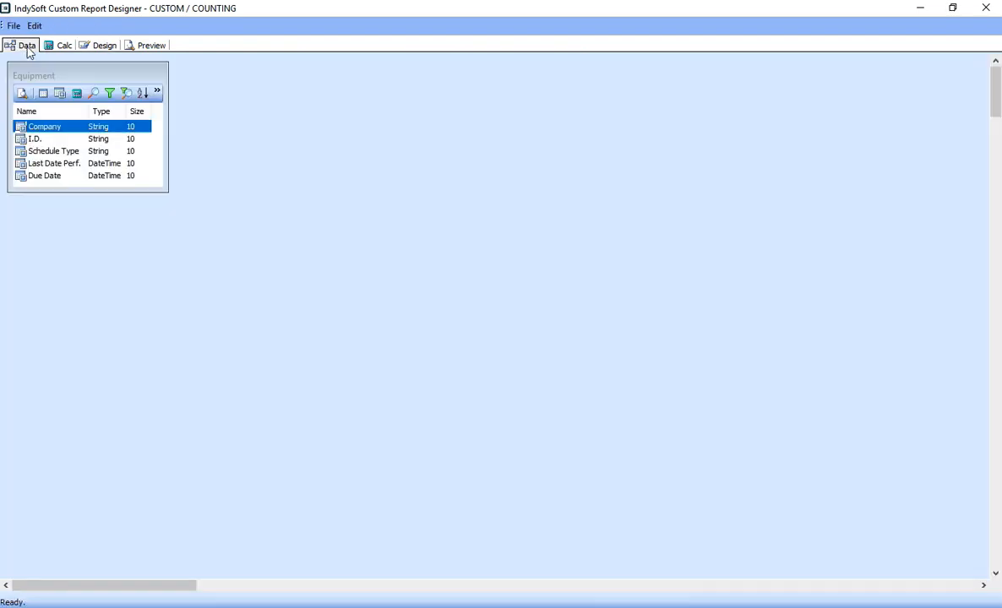
left_click(142, 93)
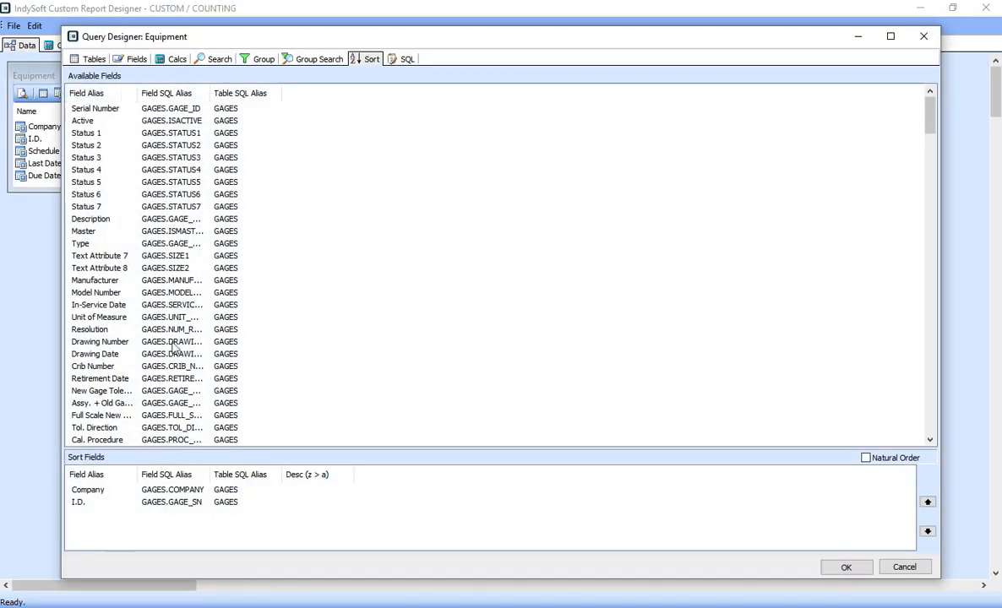
left_click(80, 502)
left_click(928, 503)
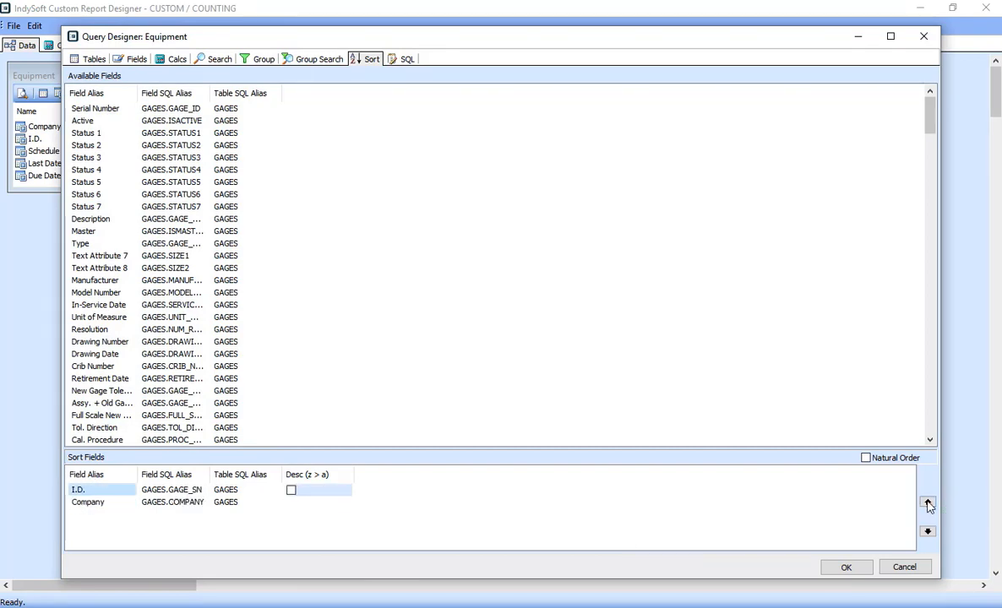
left_click(846, 567)
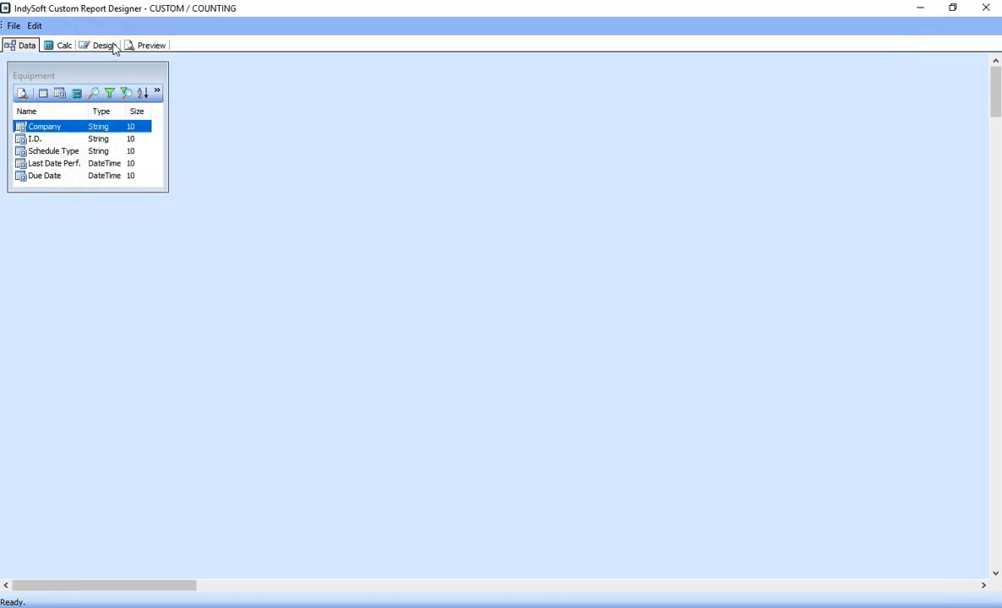
left_click(144, 44)
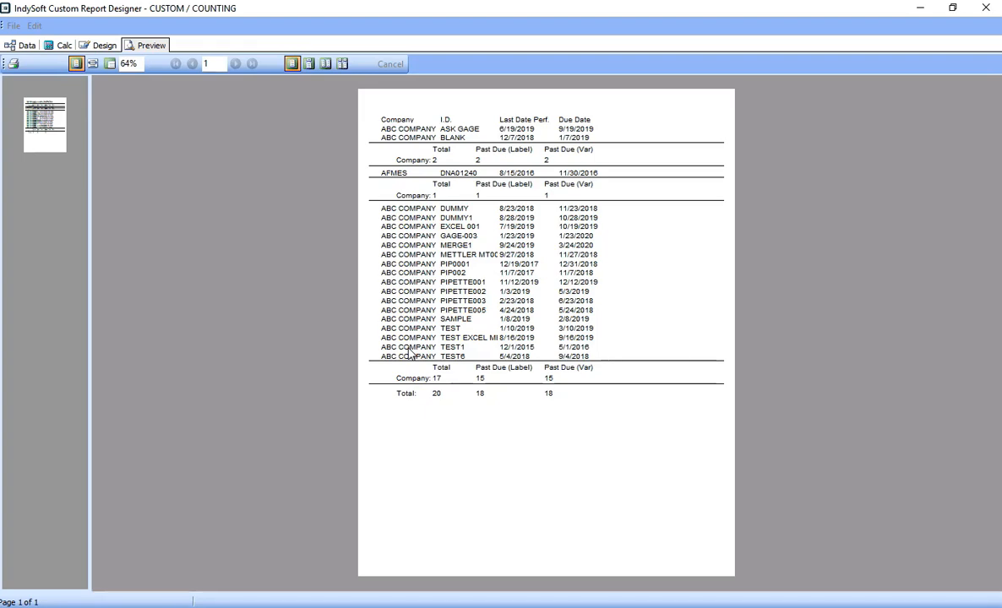
Restore the Equipment query's sort order by moving Company back above I.D.
left_click(25, 46)
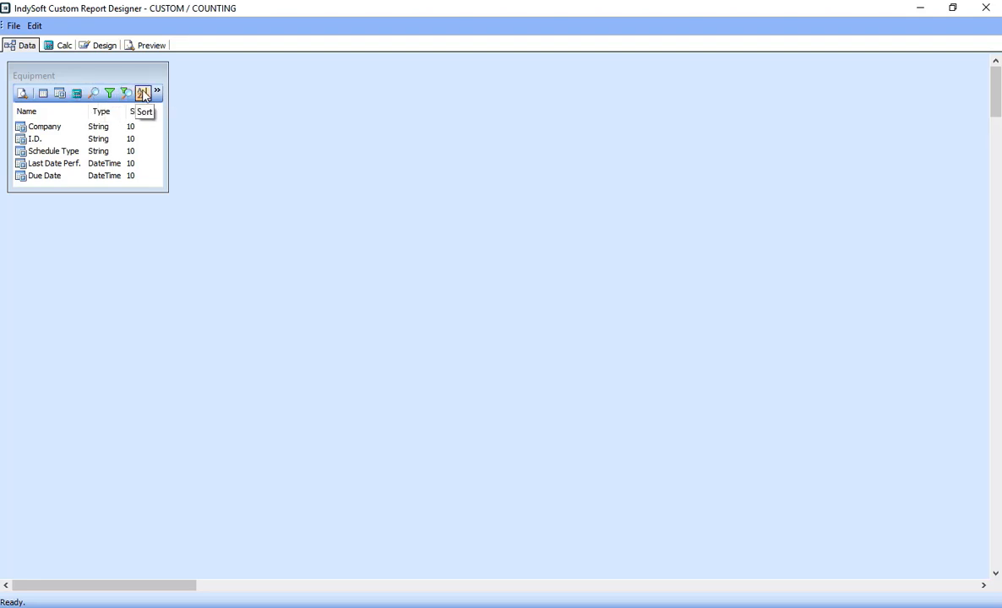
left_click(143, 94)
left_click(92, 504)
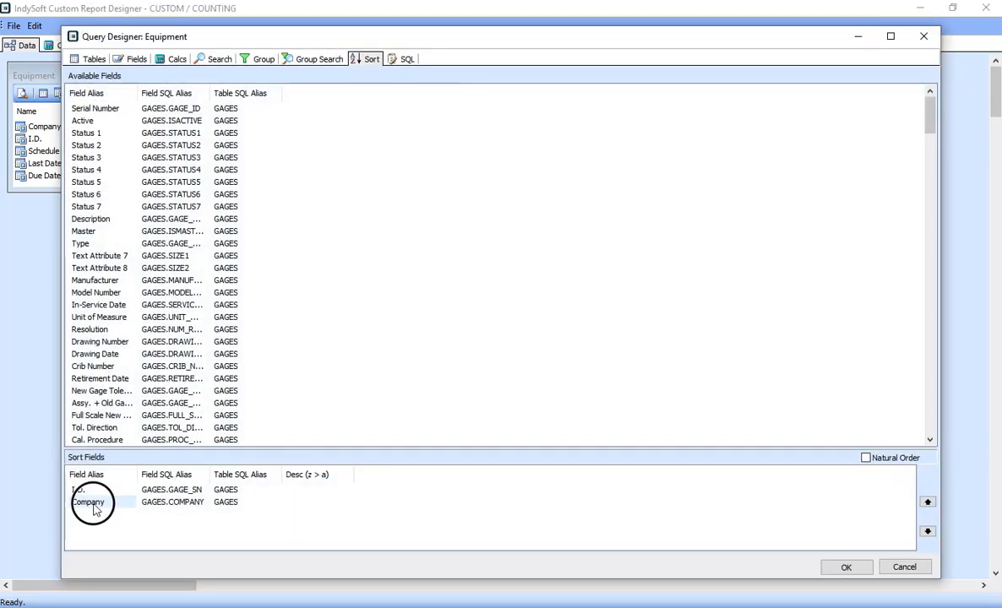
left_click(928, 503)
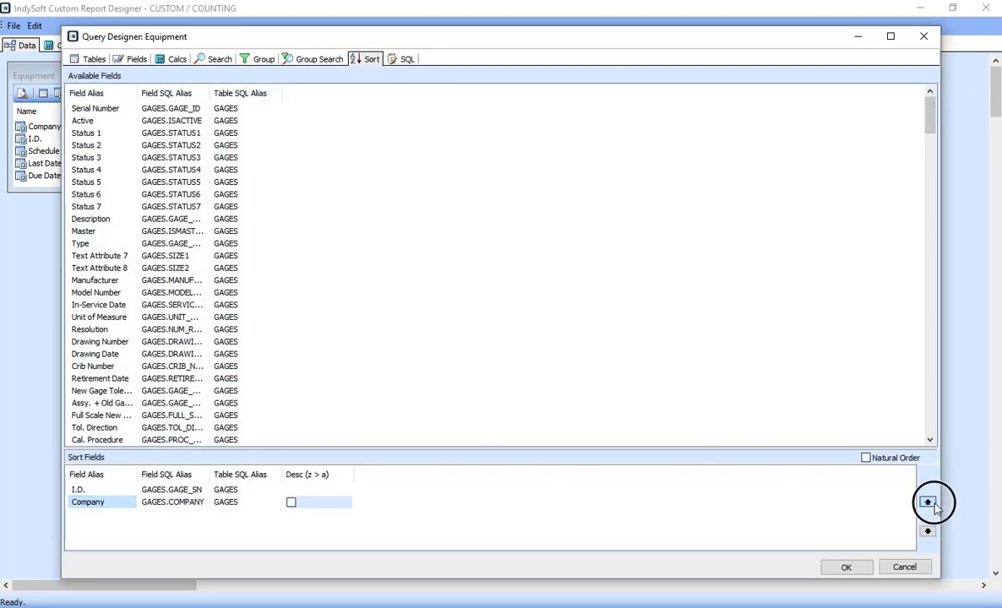
left_click(856, 571)
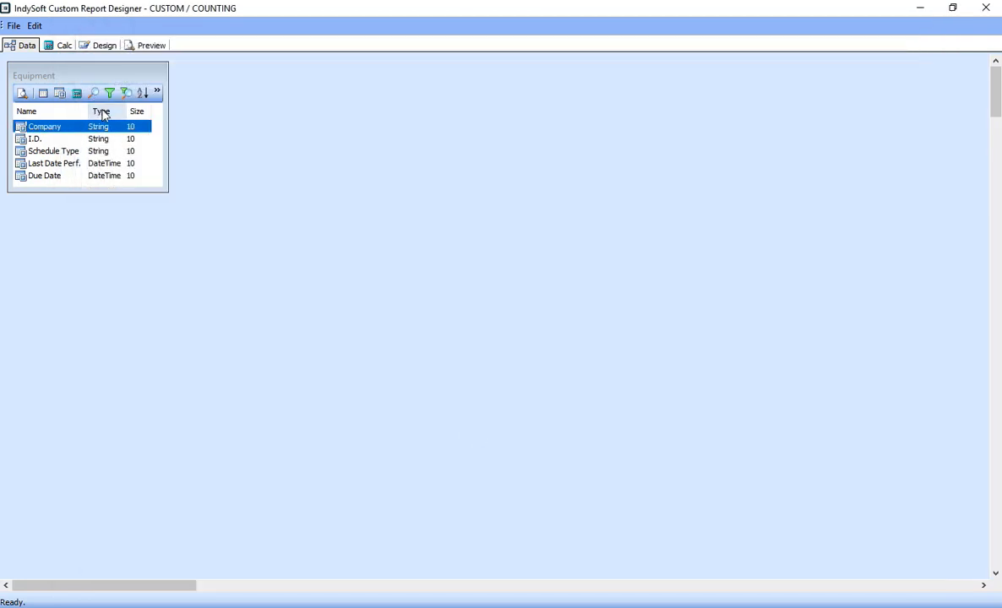
Inspect the calculation type and reset group of the Count(*) field in the Company group footer, and compare it with the summary's Count(*) field.
left_click(104, 45)
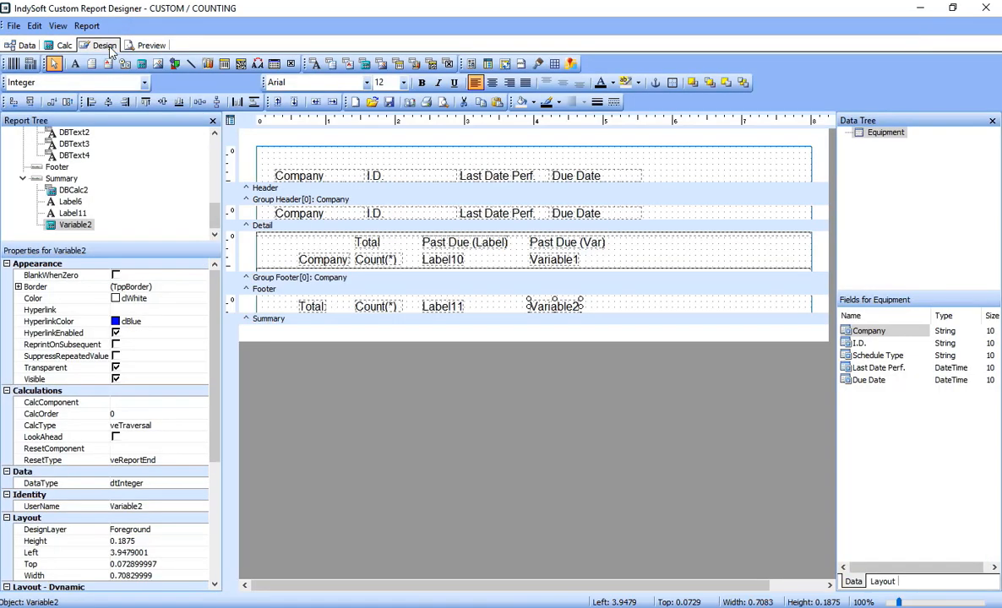
left_click(86, 25)
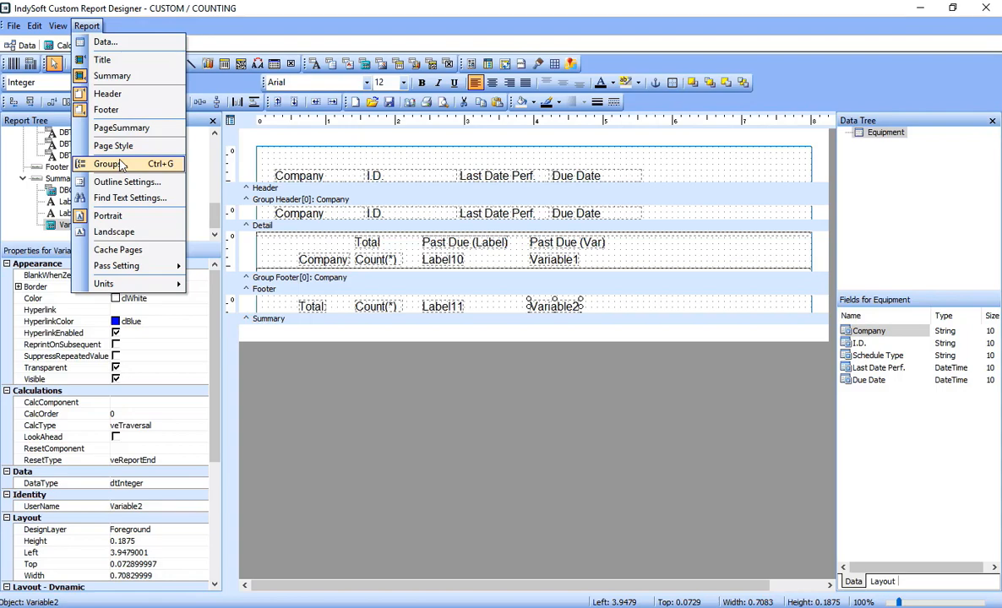
left_click(272, 277)
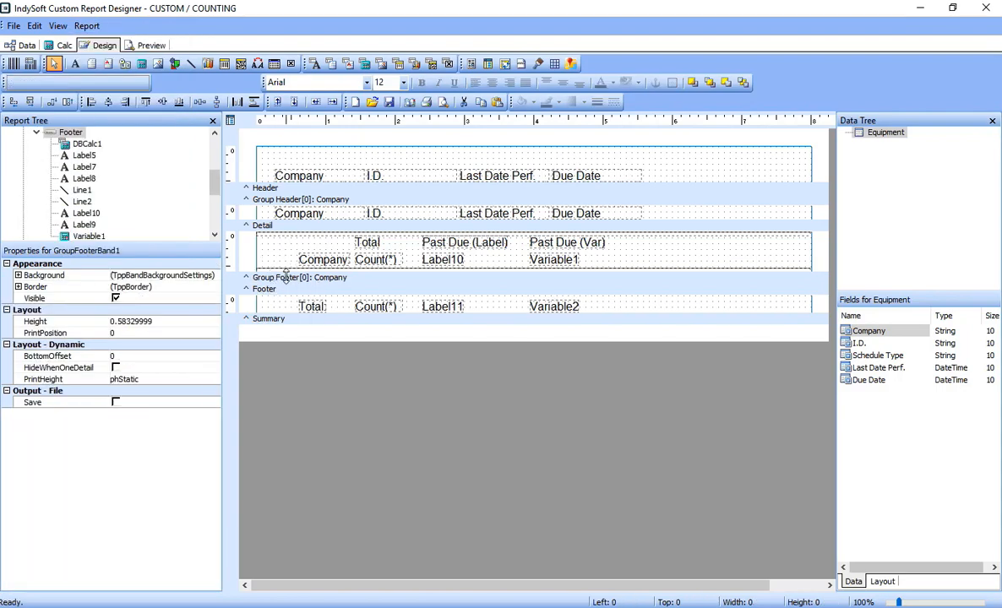
left_click(384, 263)
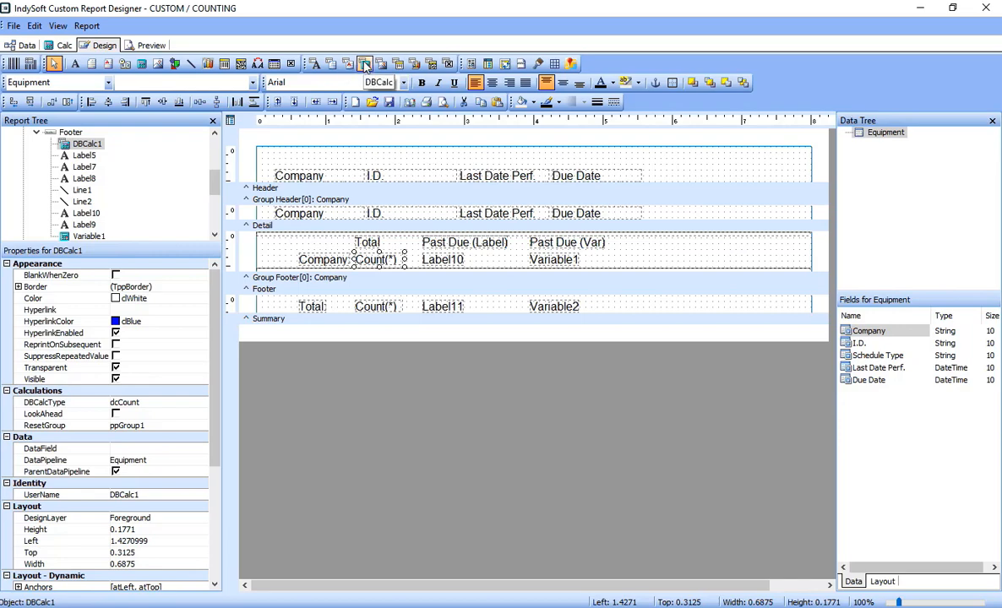
right_click(376, 259)
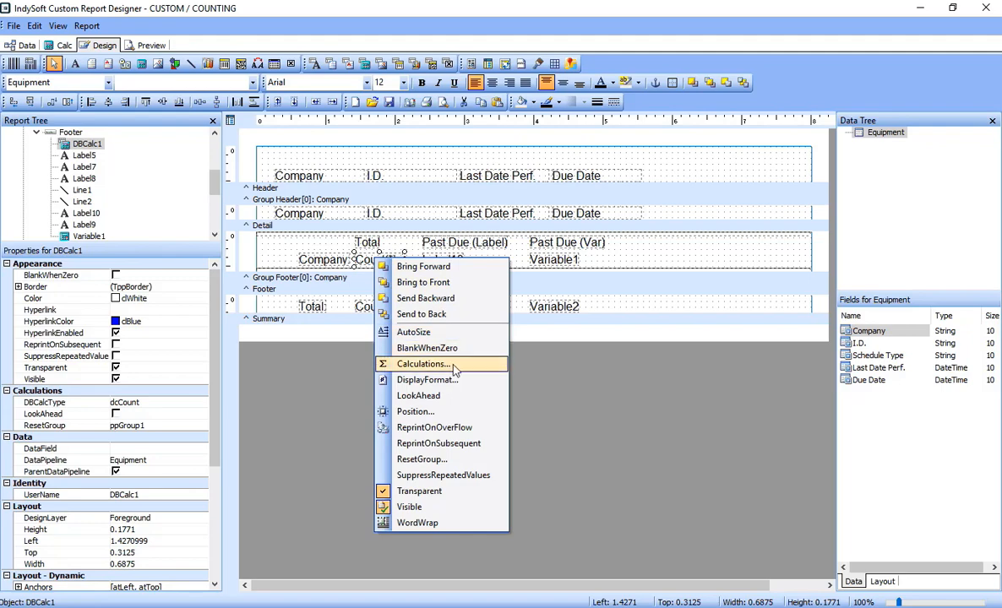
left_click(454, 365)
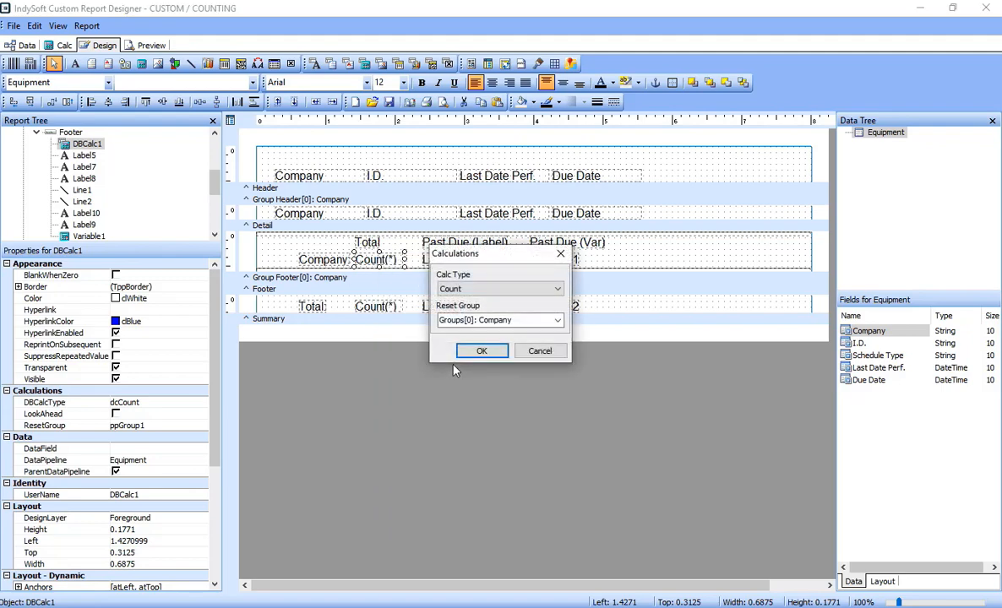
left_click(505, 291)
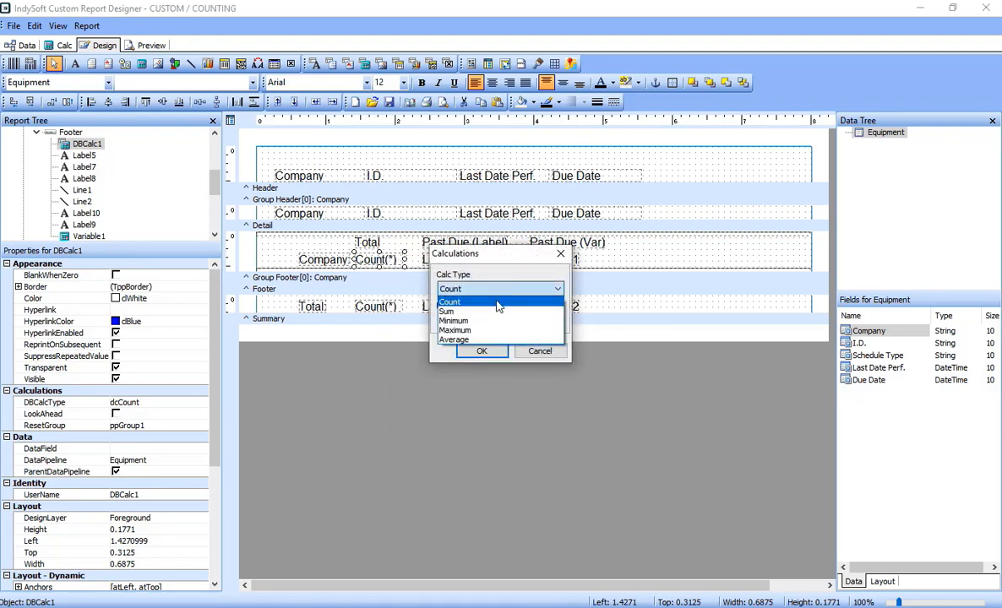
left_click(498, 302)
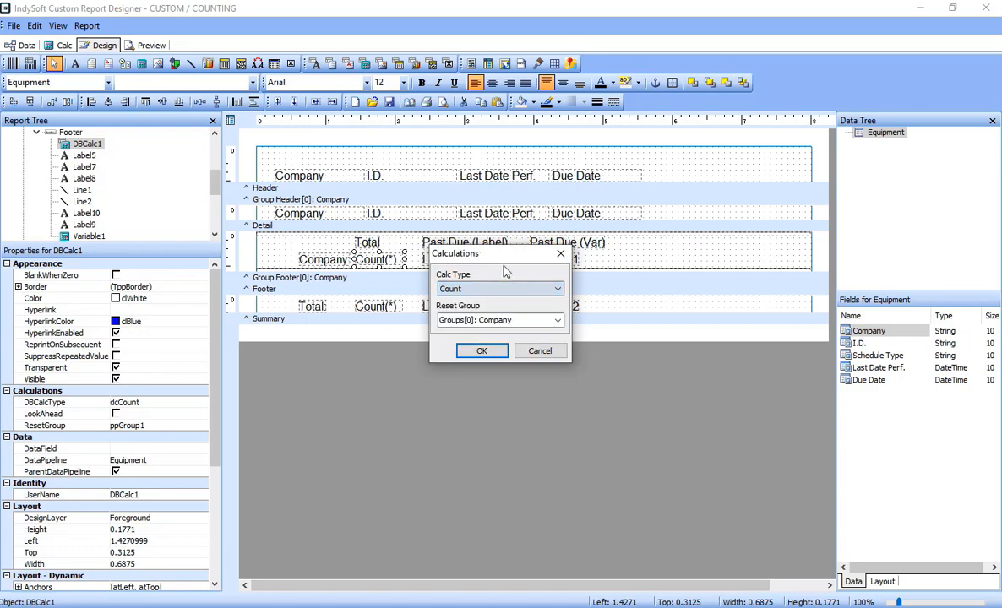
left_click(547, 354)
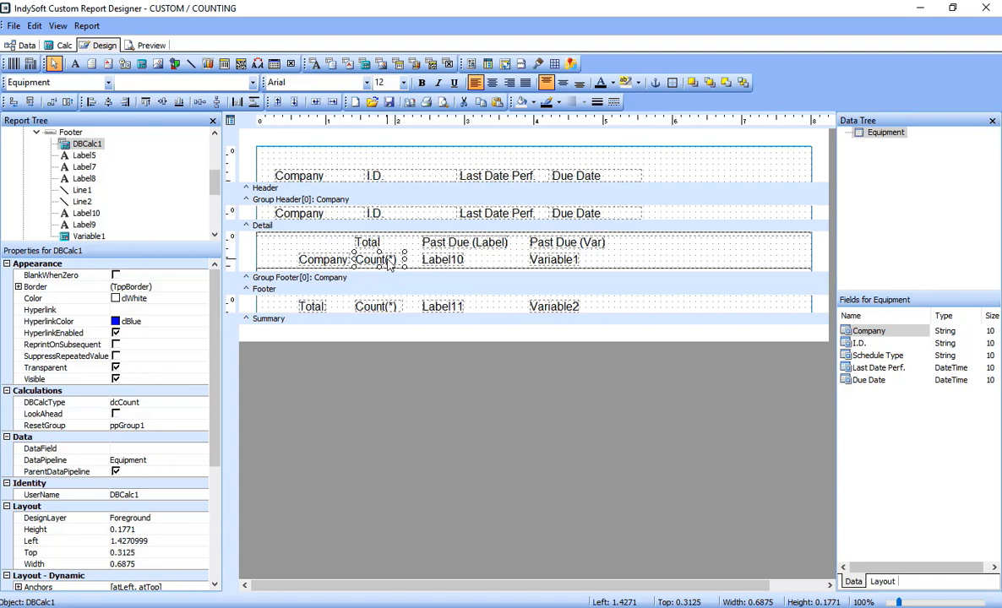
left_click(381, 310)
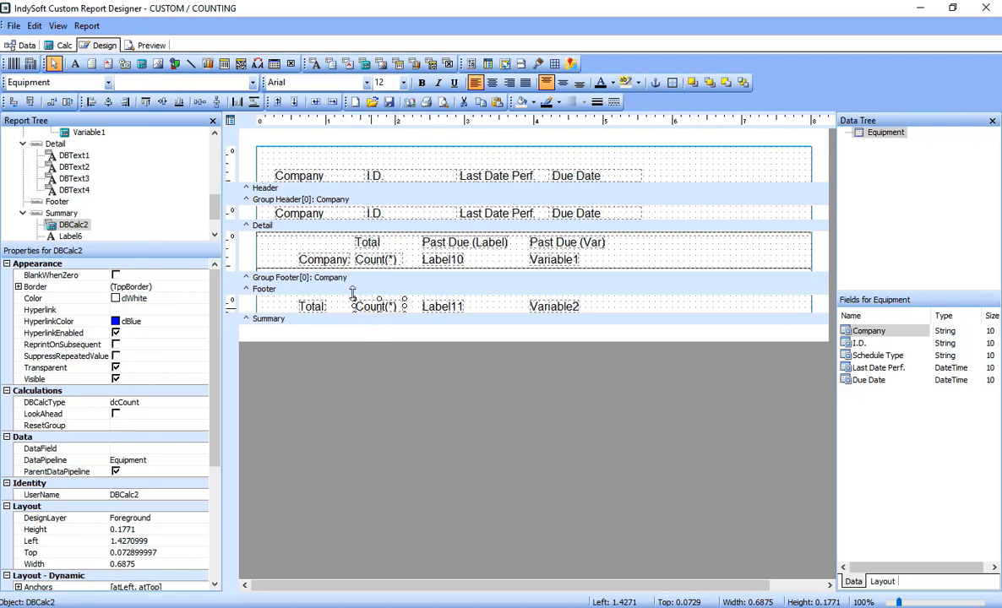
Select Label10 in the Company group footer and examine the DetailBeforePrint procedure's due date condition and its Label10 and Label11 counting code.
left_click(444, 261)
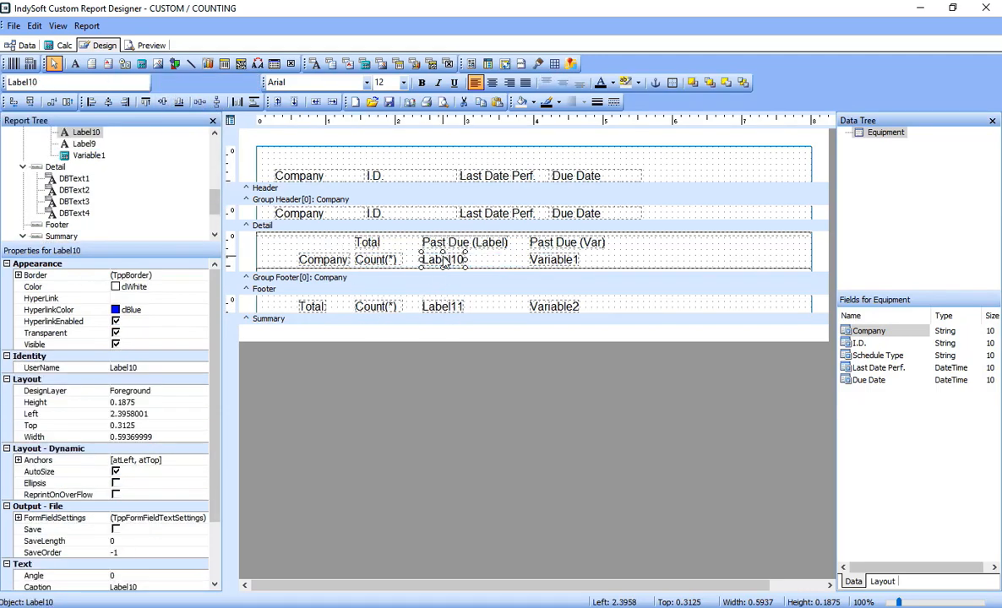
left_click(64, 46)
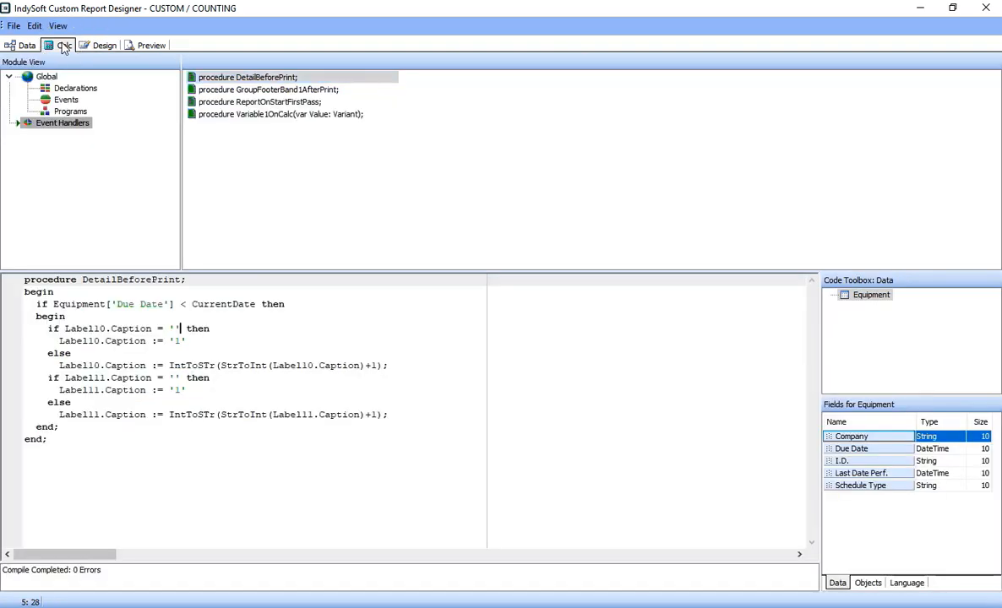
left_click(261, 77)
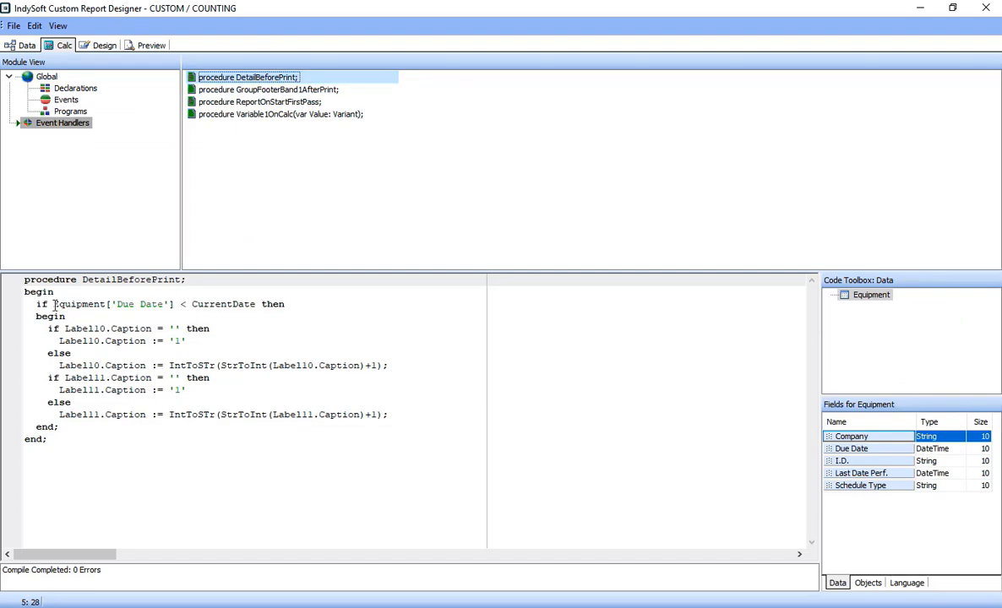
left_click_drag(33, 304, 295, 306)
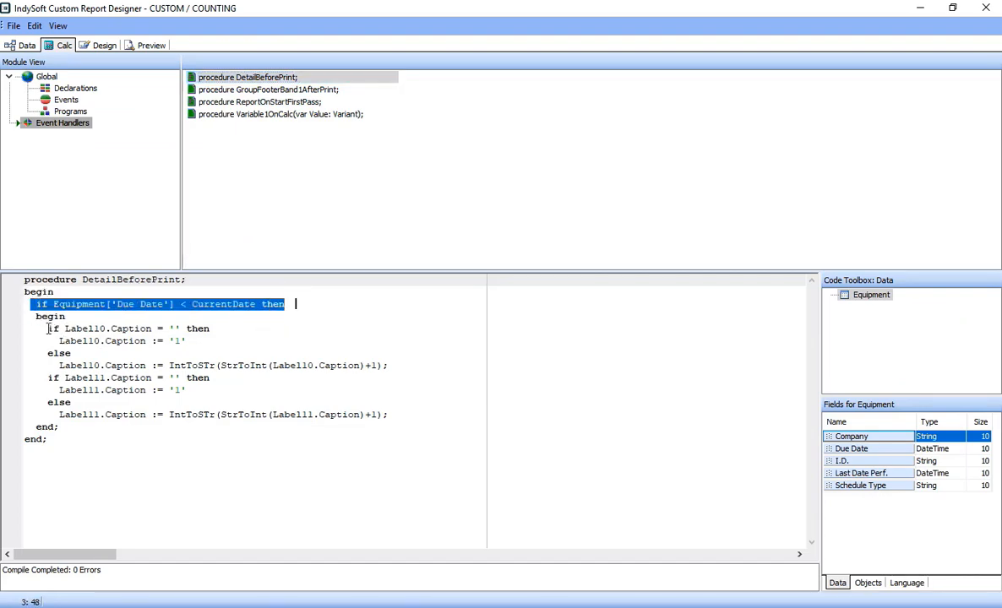
left_click_drag(48, 329, 194, 342)
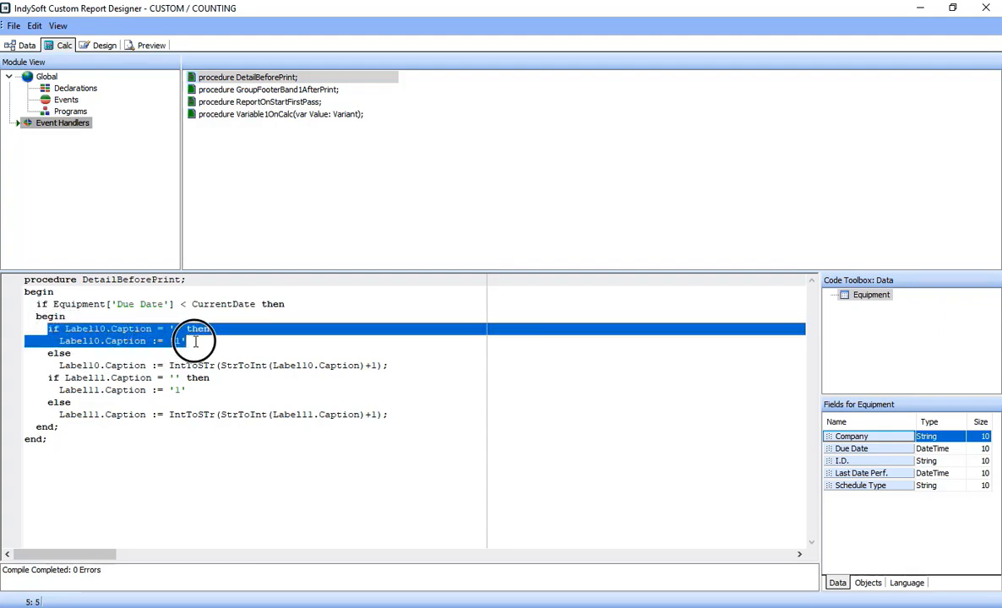
left_click_drag(193, 341, 393, 366)
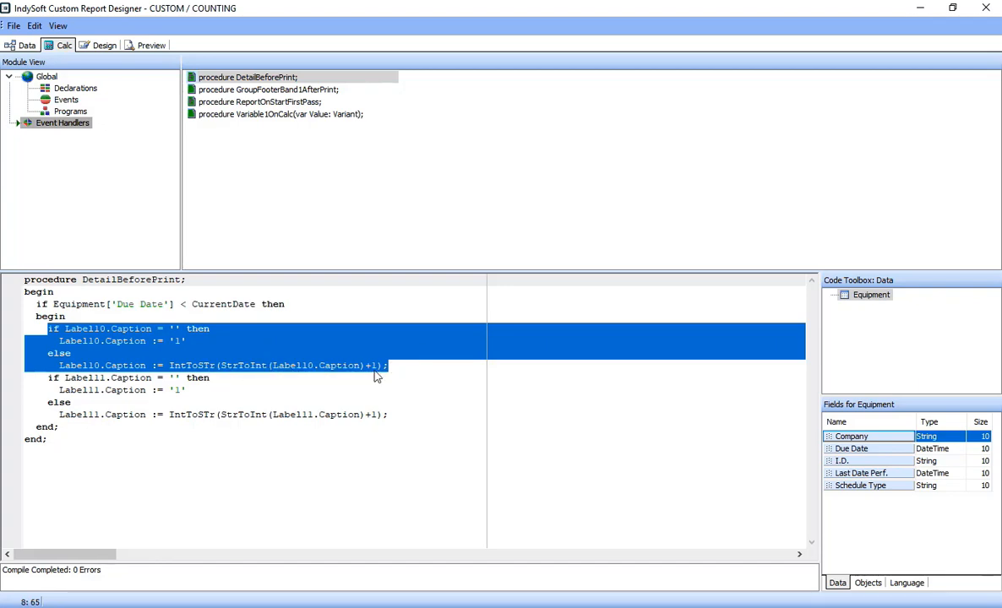
left_click_drag(44, 378, 389, 415)
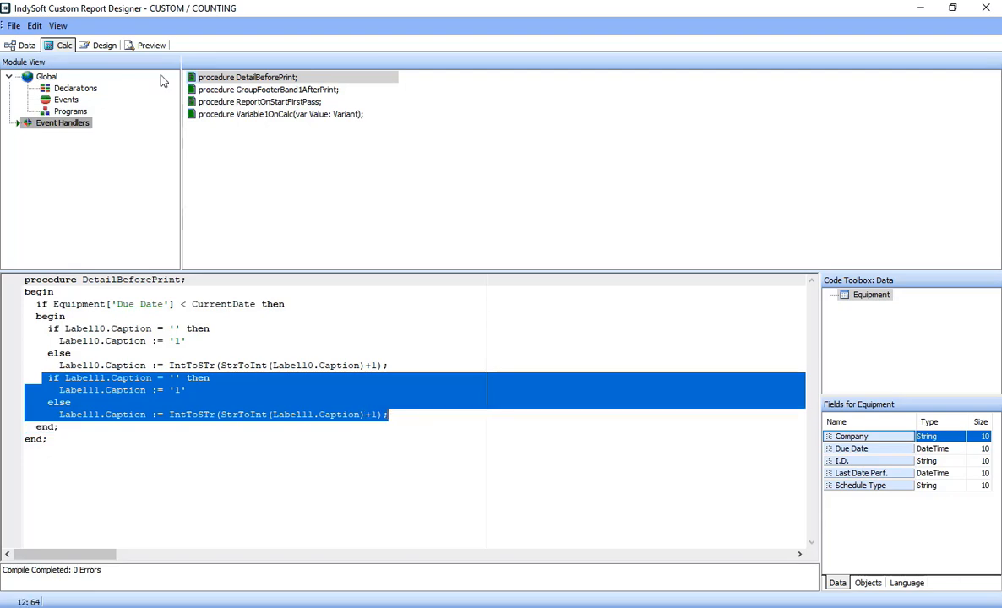
Preview the past due label counts and examine the label reset code in the GroupFooterBand1AfterPrint and ReportOnStartFirstPass procedures.
left_click(94, 45)
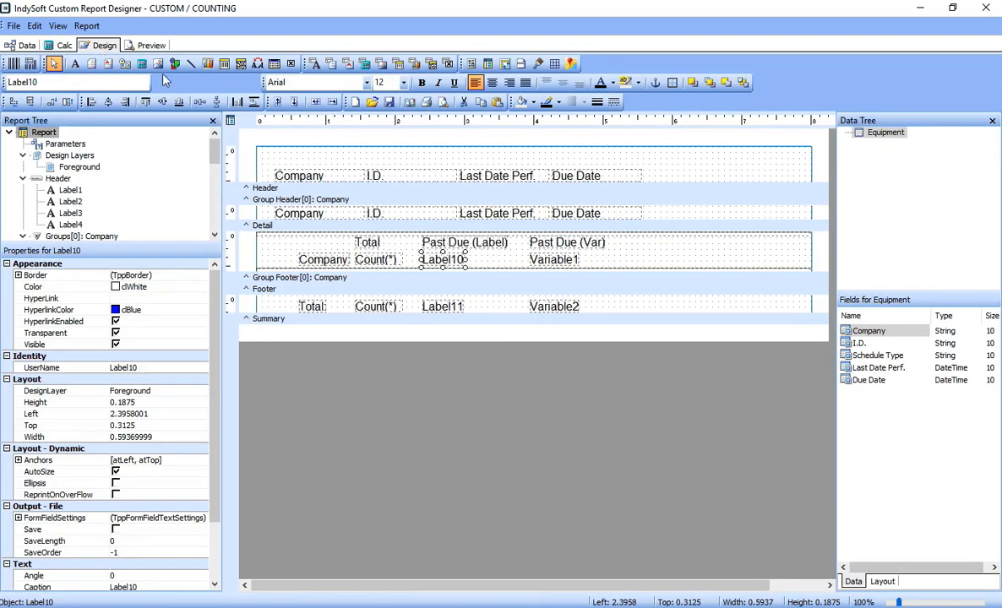
left_click(140, 45)
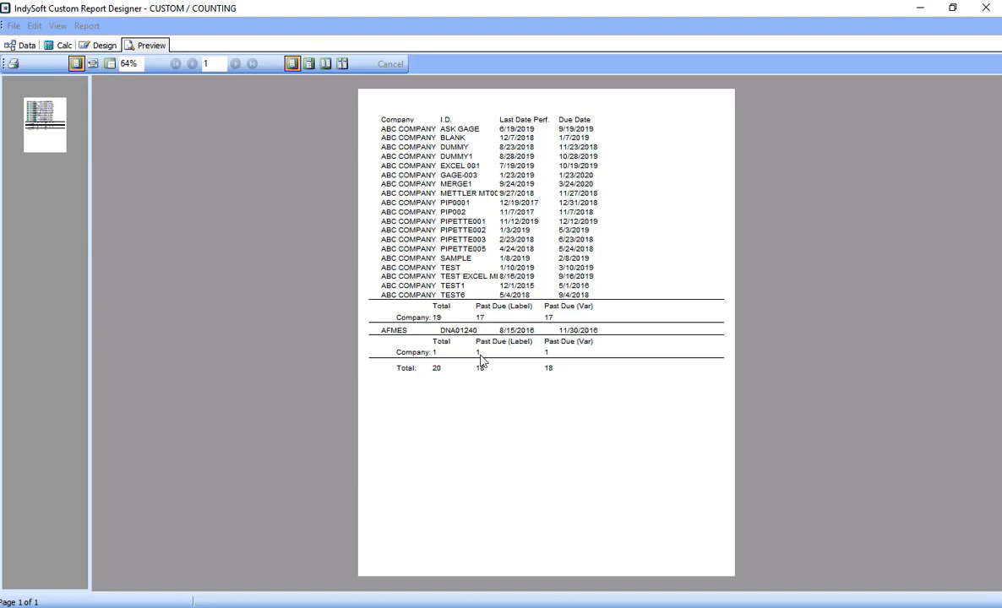
left_click(63, 46)
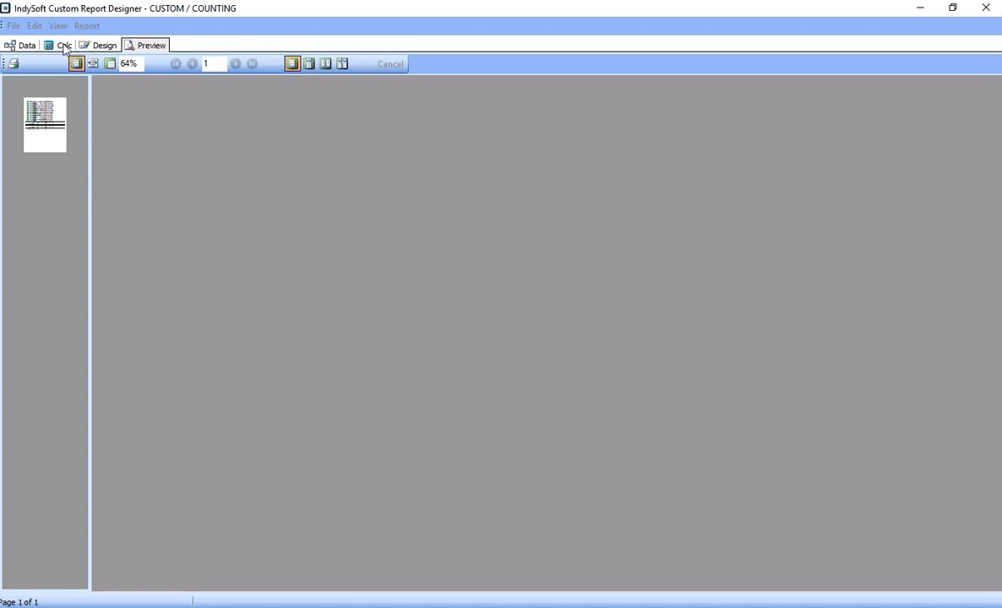
left_click(263, 92)
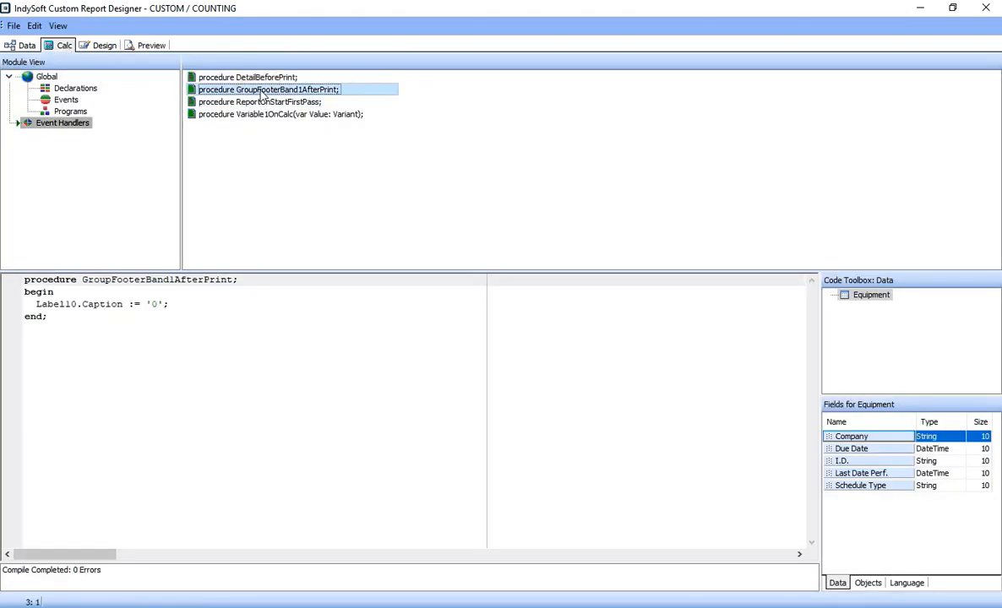
left_click_drag(169, 304, 31, 303)
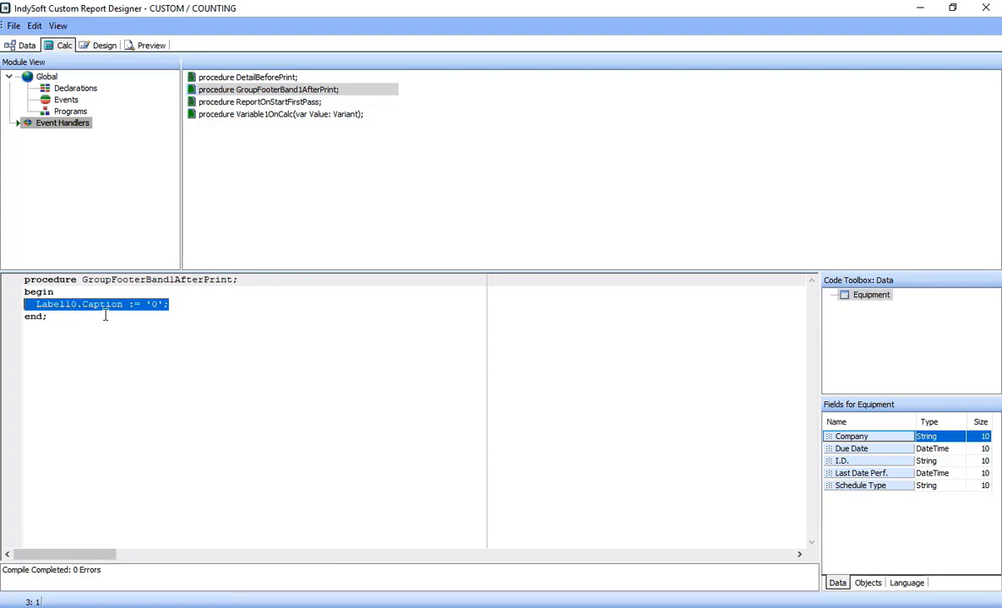
left_click(272, 102)
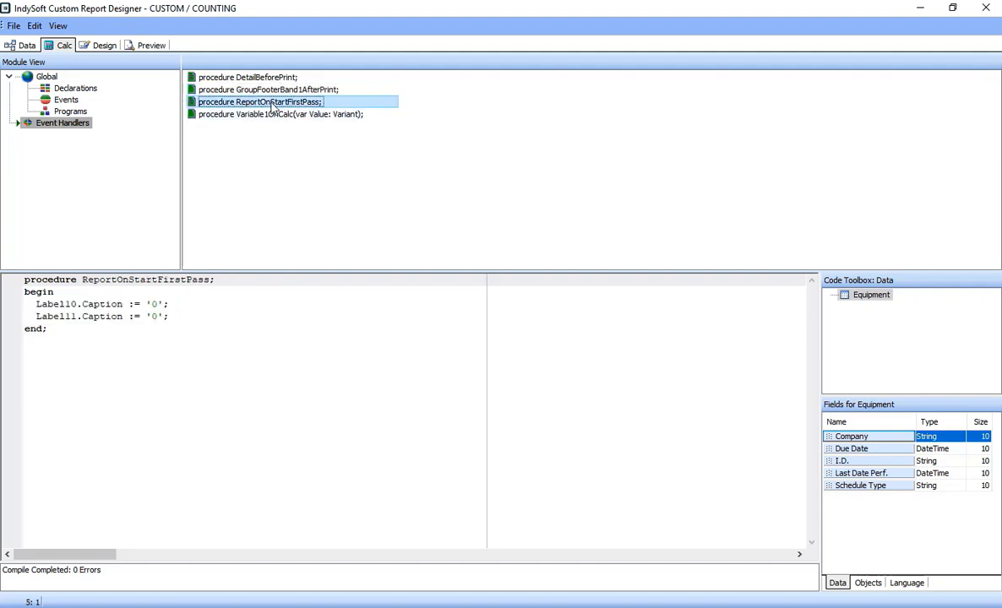
left_click(97, 46)
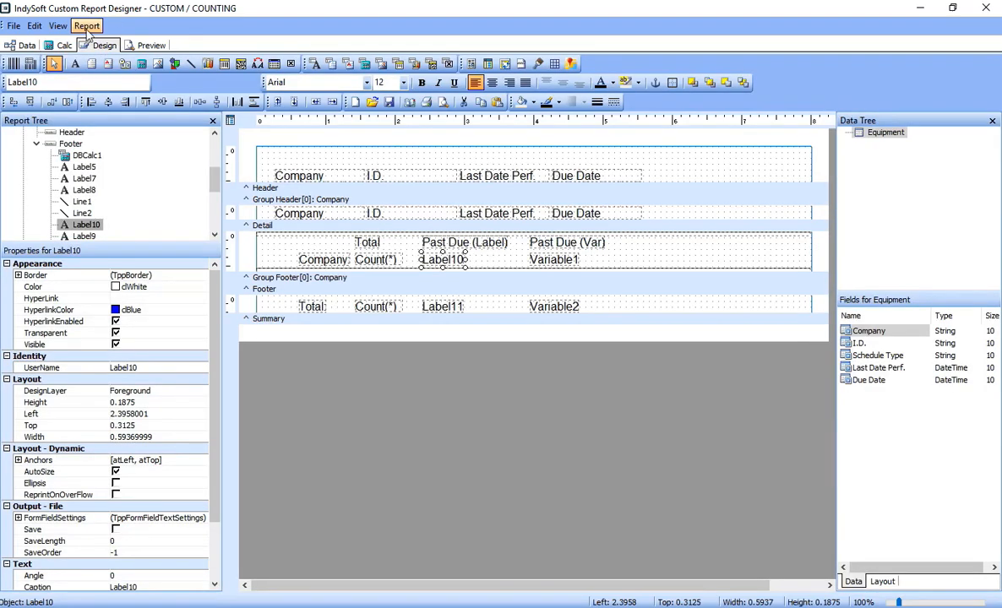
Set the report's pass setting to Two Pass and preview the label and variable past due counts.
left_click(86, 25)
mouse_move(152, 267)
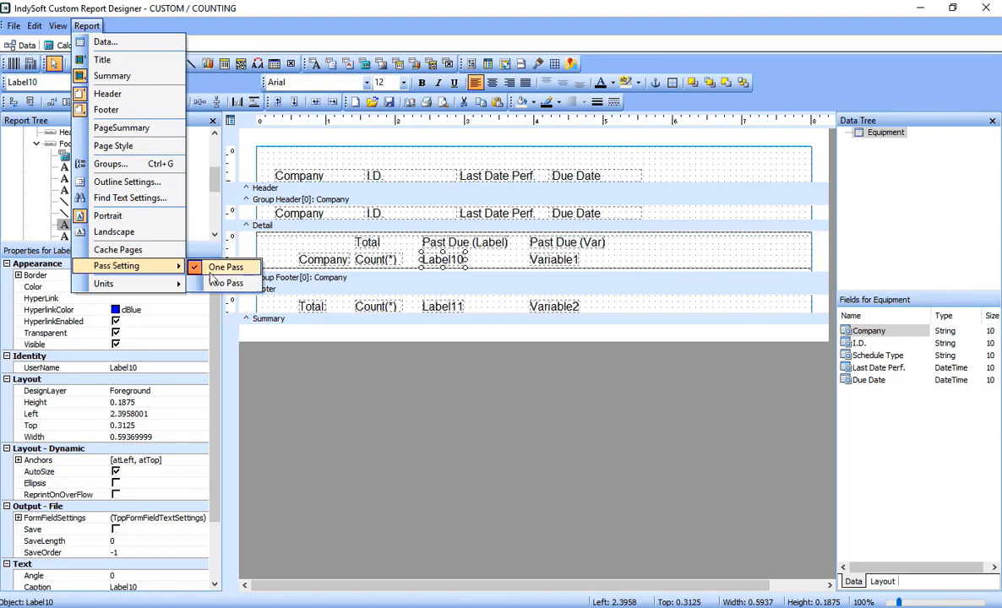
left_click(225, 284)
left_click(151, 45)
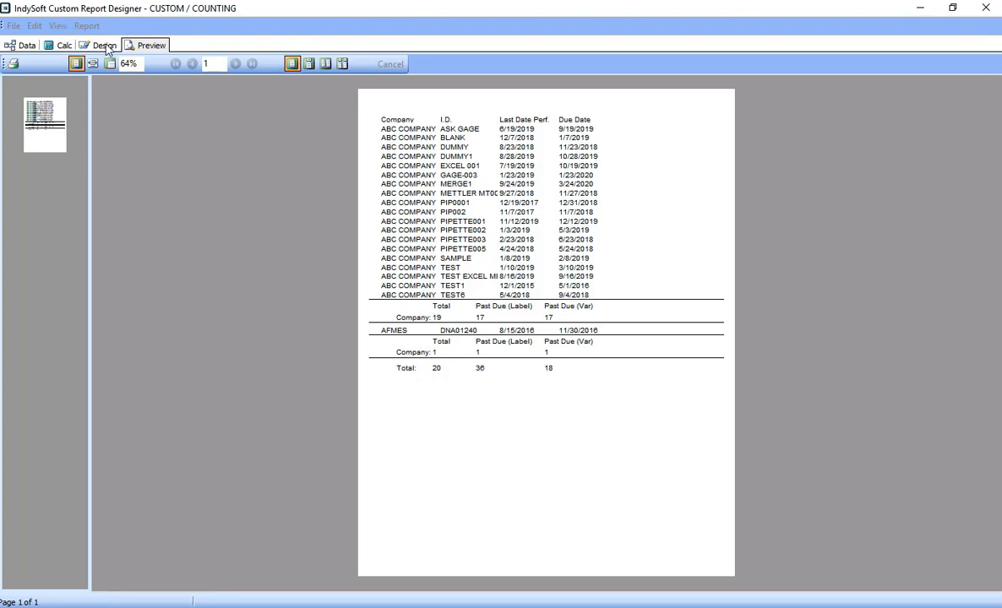
Review the ReportOnStartFirstPass procedure's label reset code and return the report's pass setting to One Pass.
left_click(65, 45)
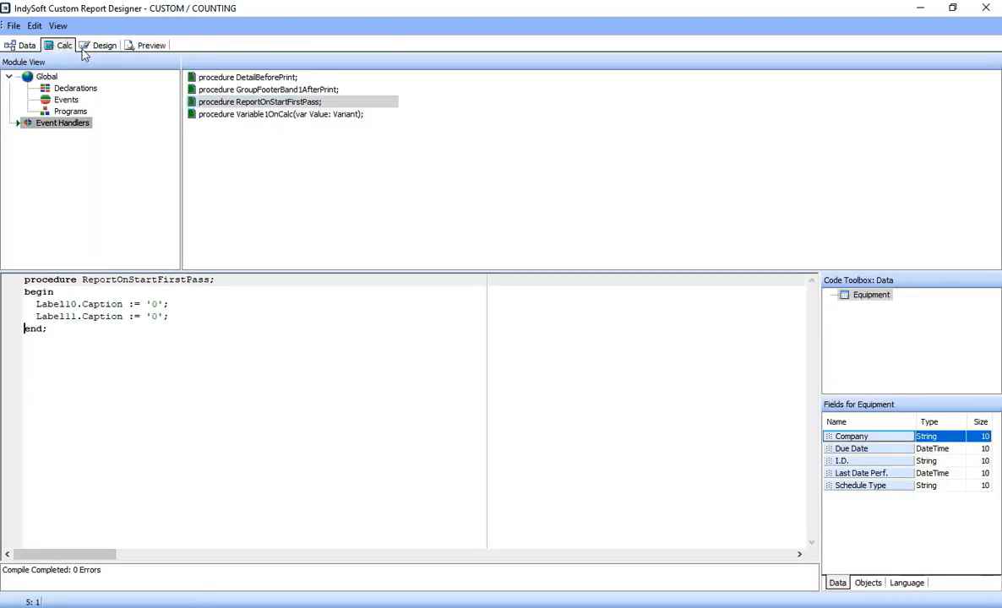
left_click(254, 103)
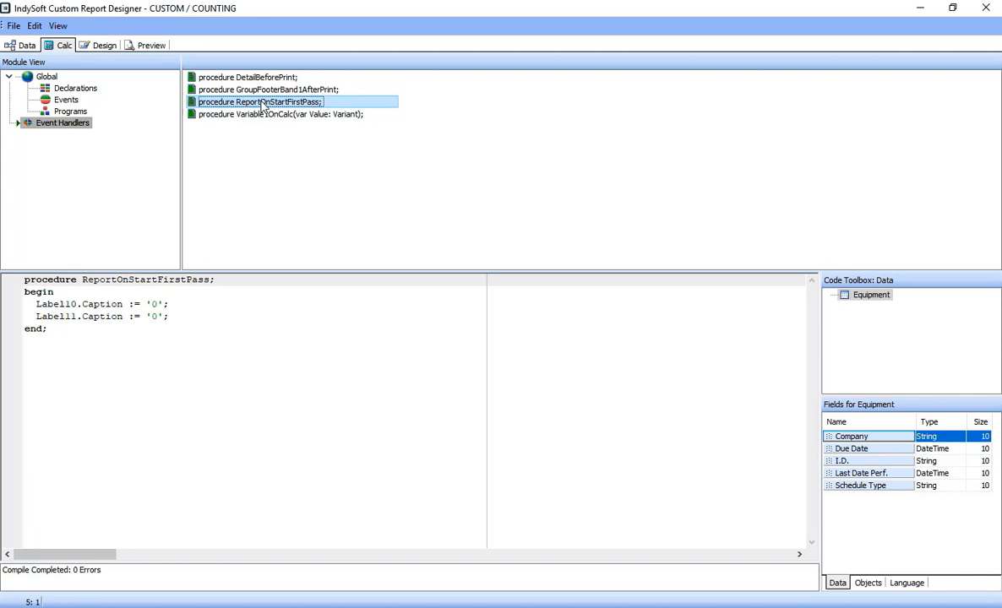
left_click(88, 26)
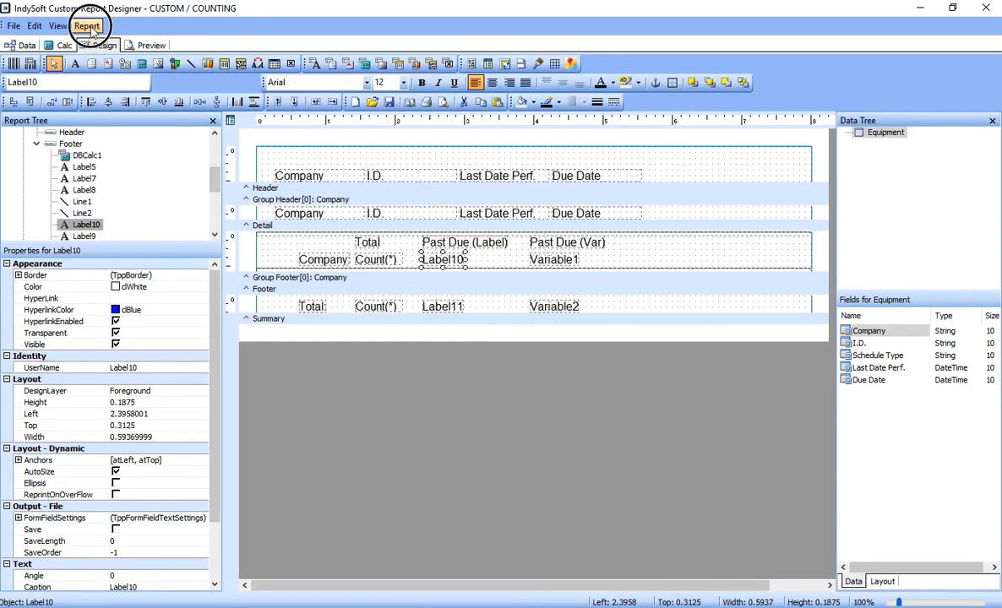
mouse_move(119, 270)
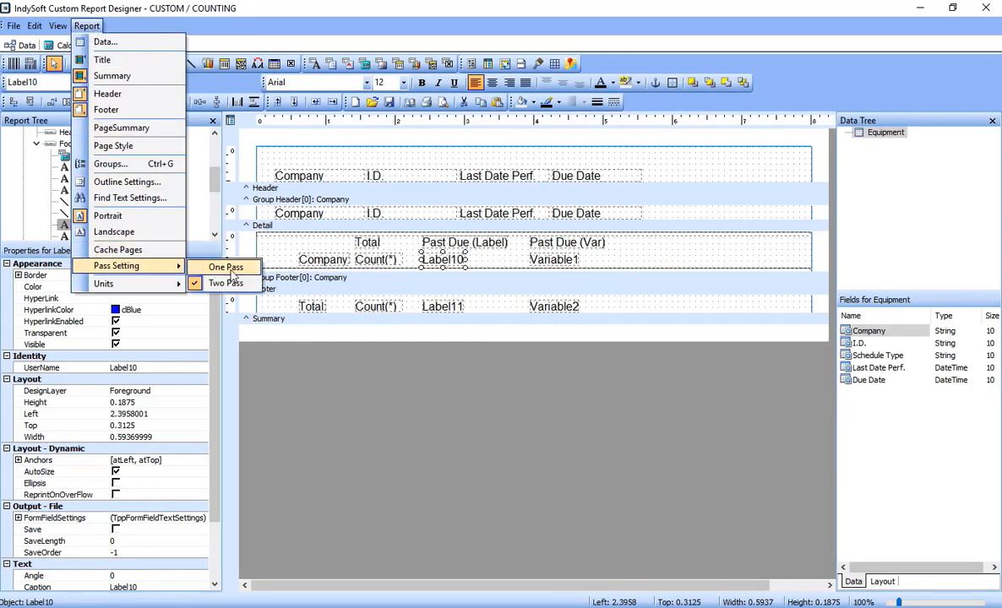
left_click(228, 269)
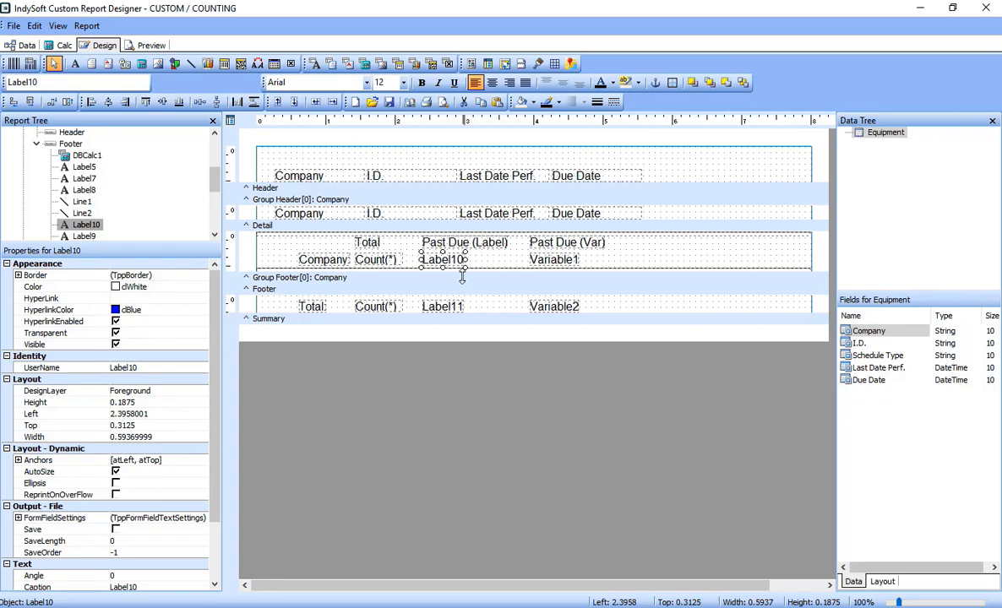
Enlarge the Detail band to a height of about 1.02 and preview the report through its last page.
left_click_drag(412, 226, 409, 281)
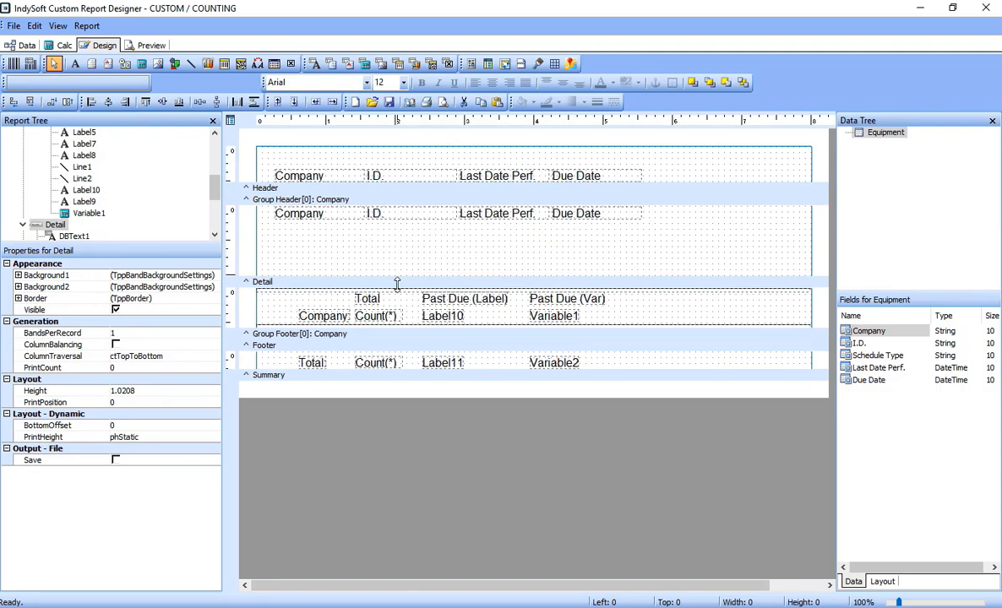
left_click(151, 46)
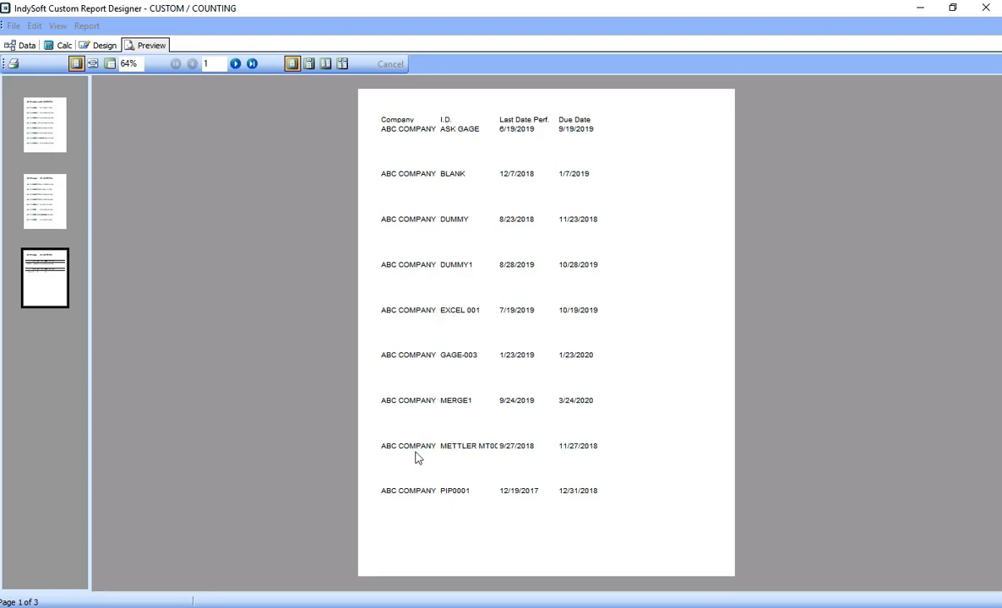
left_click(236, 65)
left_click(235, 65)
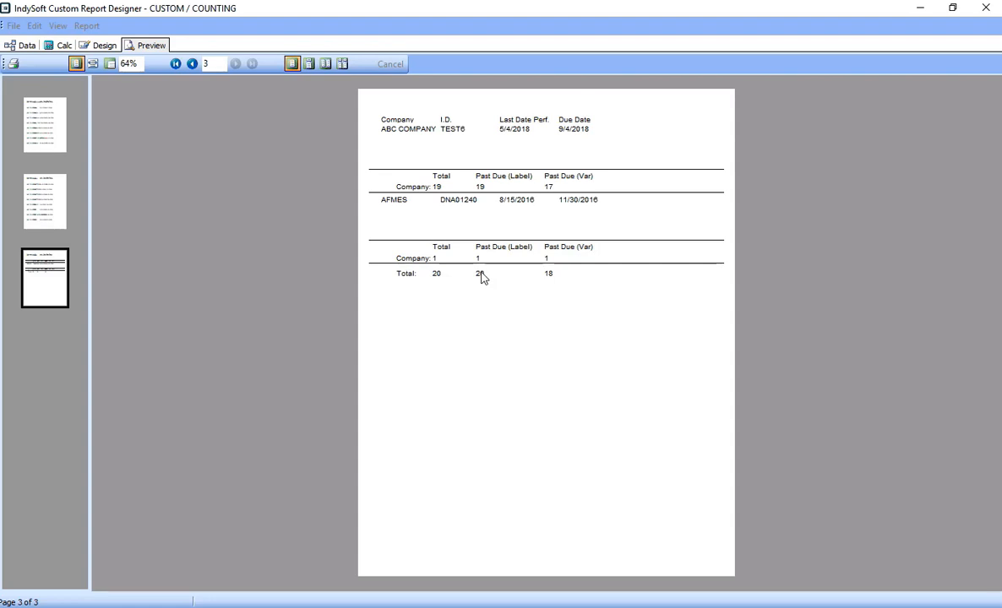
Page back and forth through the preview to compare the records at each page break with the last page's past due counts.
double_click(194, 68)
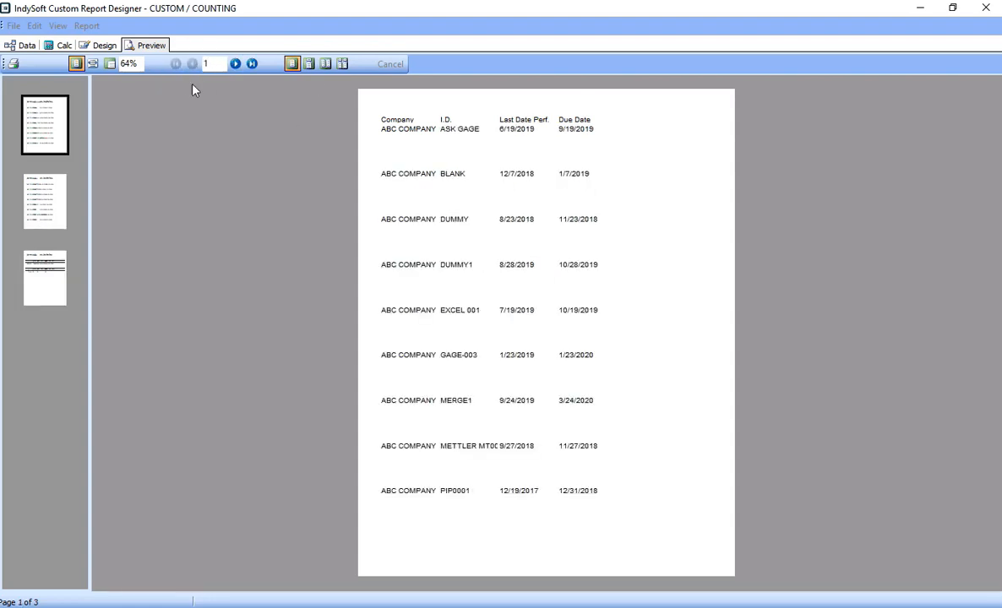
left_click(236, 65)
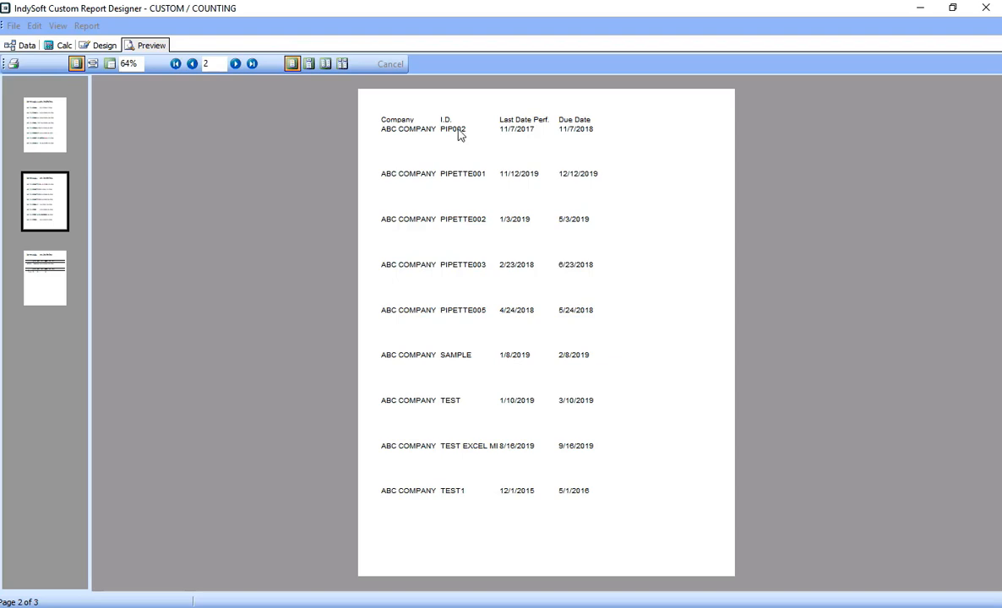
left_click(191, 64)
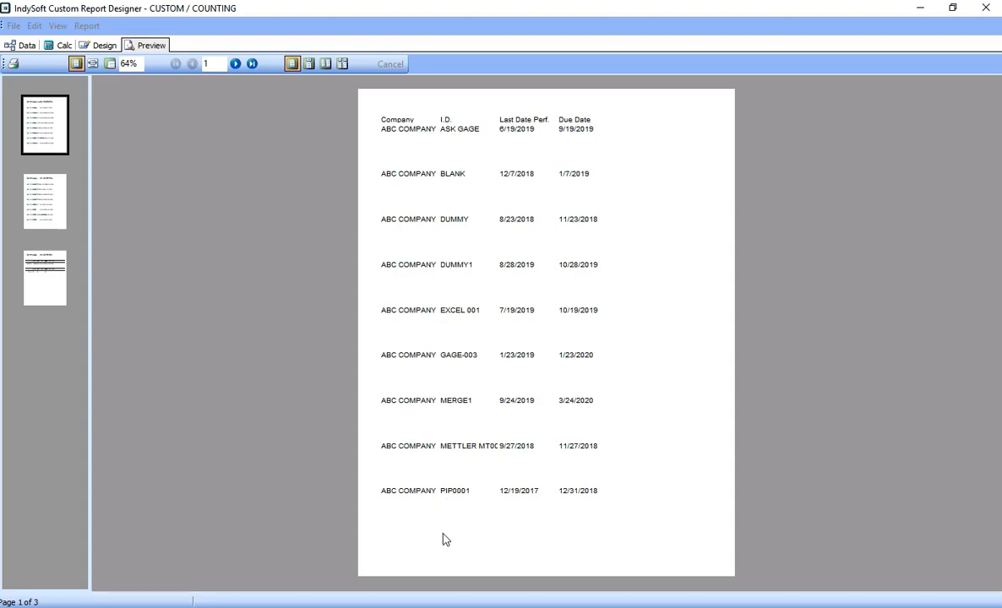
left_click(236, 64)
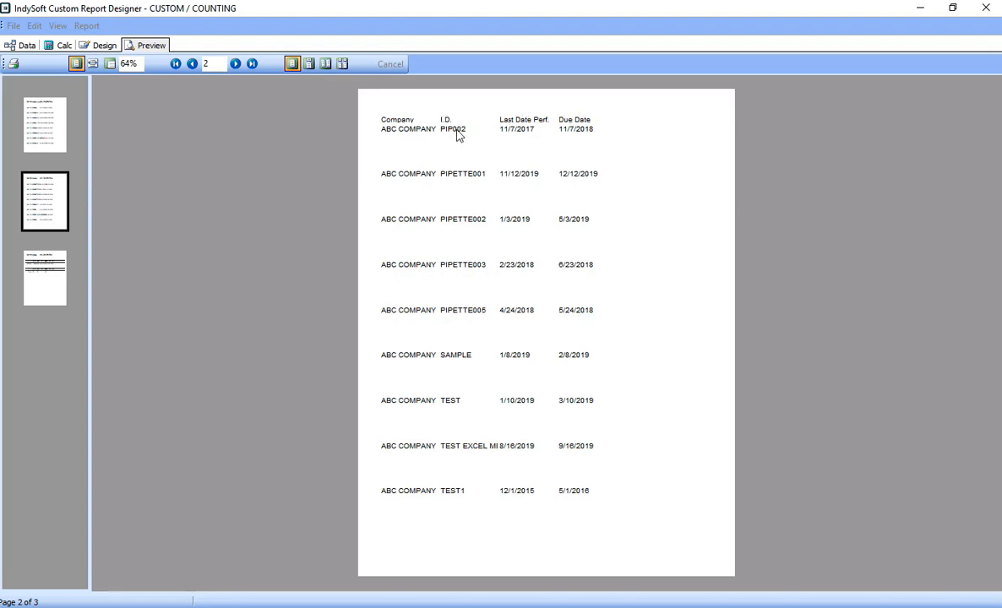
left_click(236, 63)
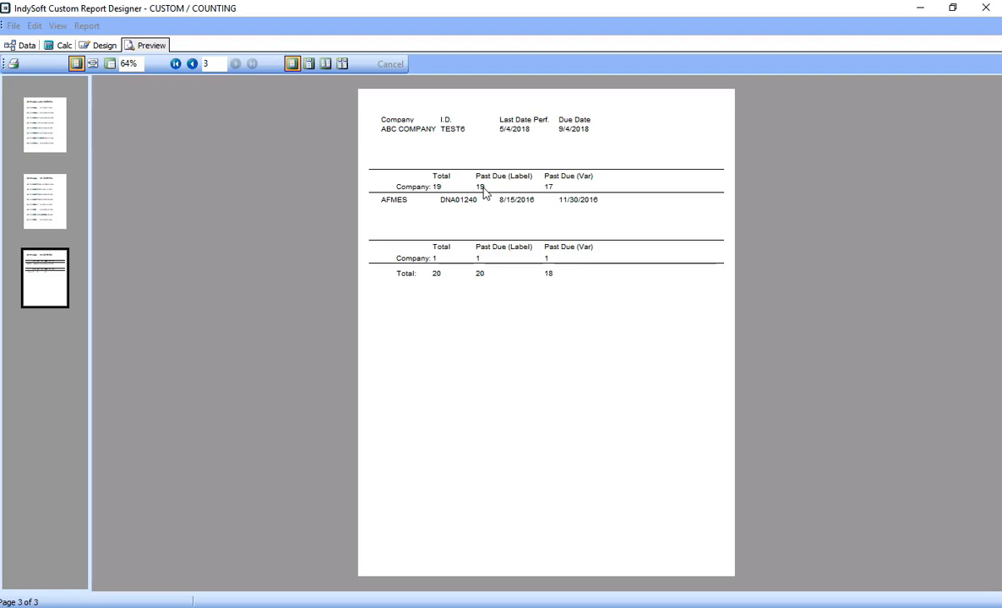
Inspect the timing settings of Variable1 in the Company group footer, including its calculate event, reset event and reset group.
left_click(97, 47)
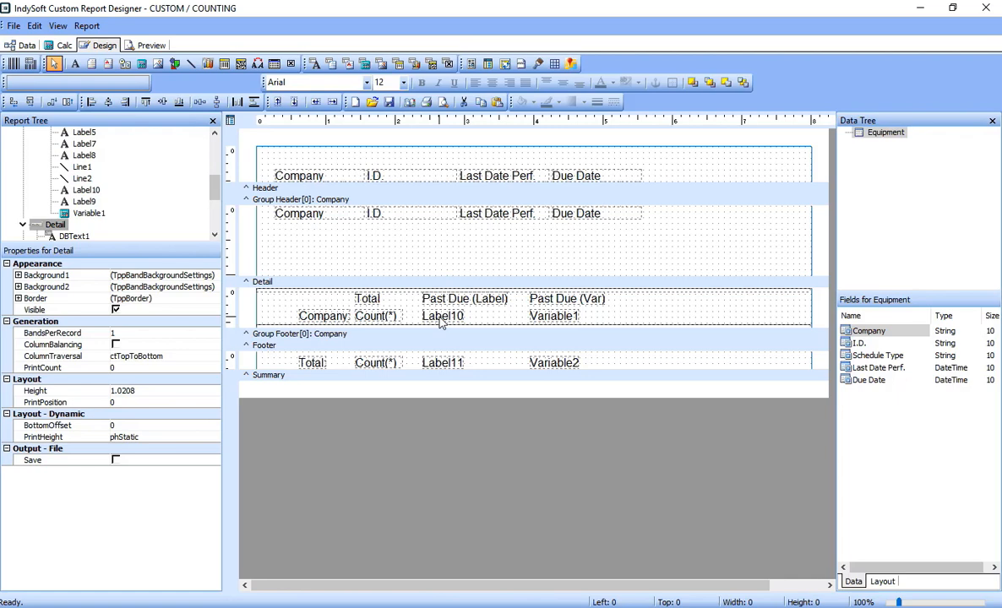
left_click(554, 319)
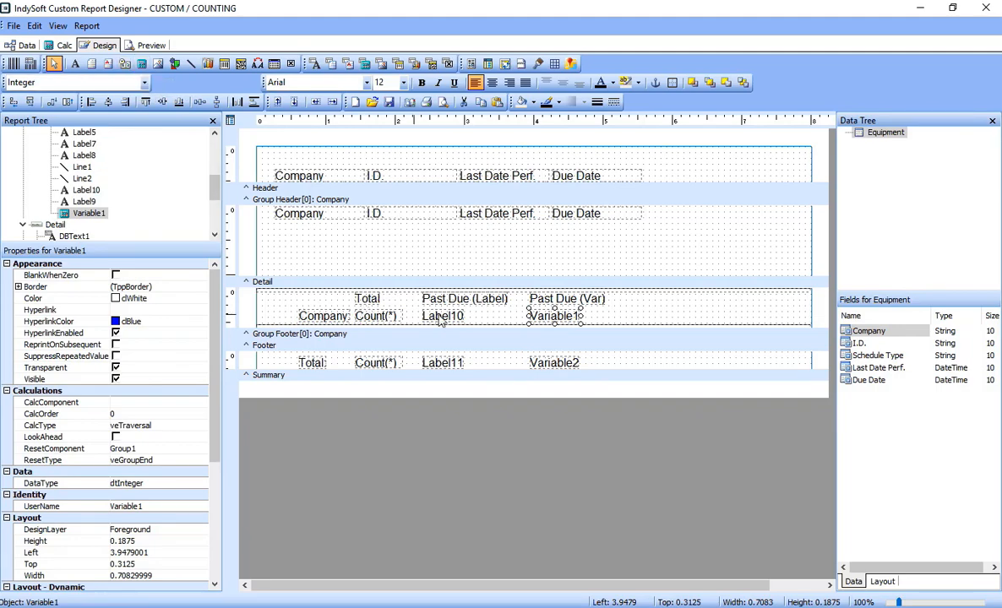
right_click(554, 319)
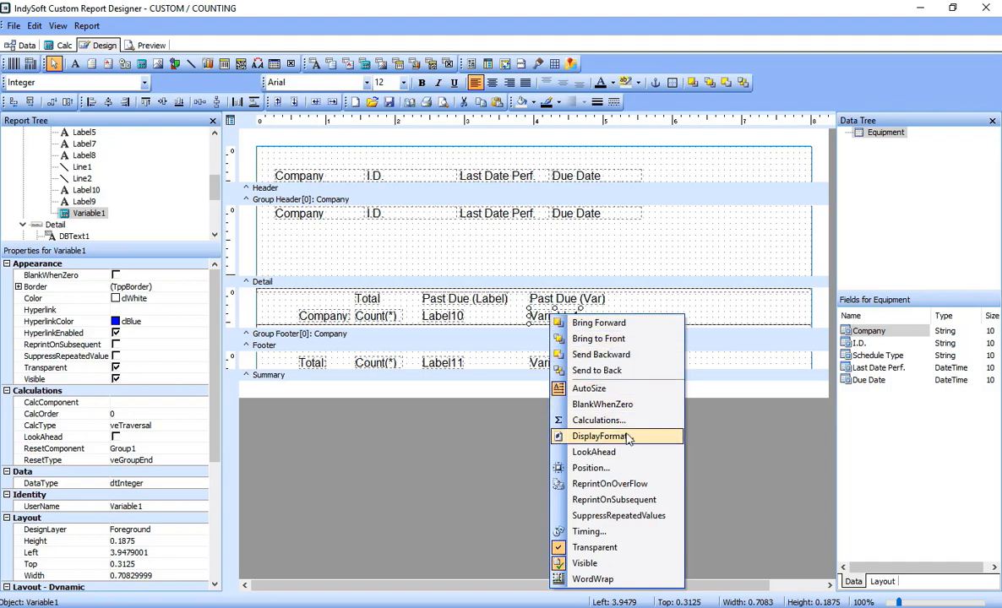
left_click(609, 532)
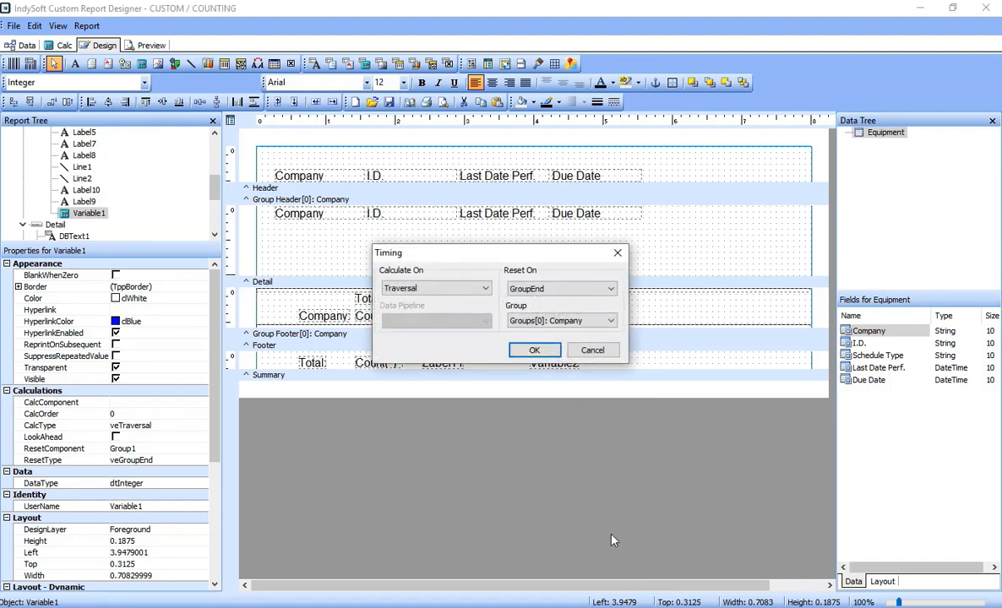
left_click_drag(567, 259, 576, 156)
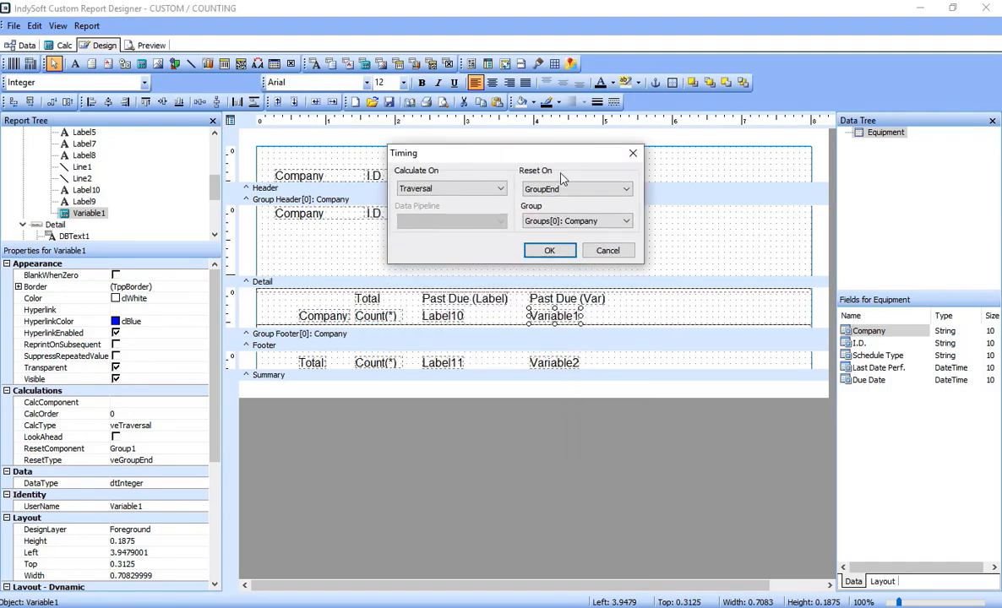
left_click(555, 192)
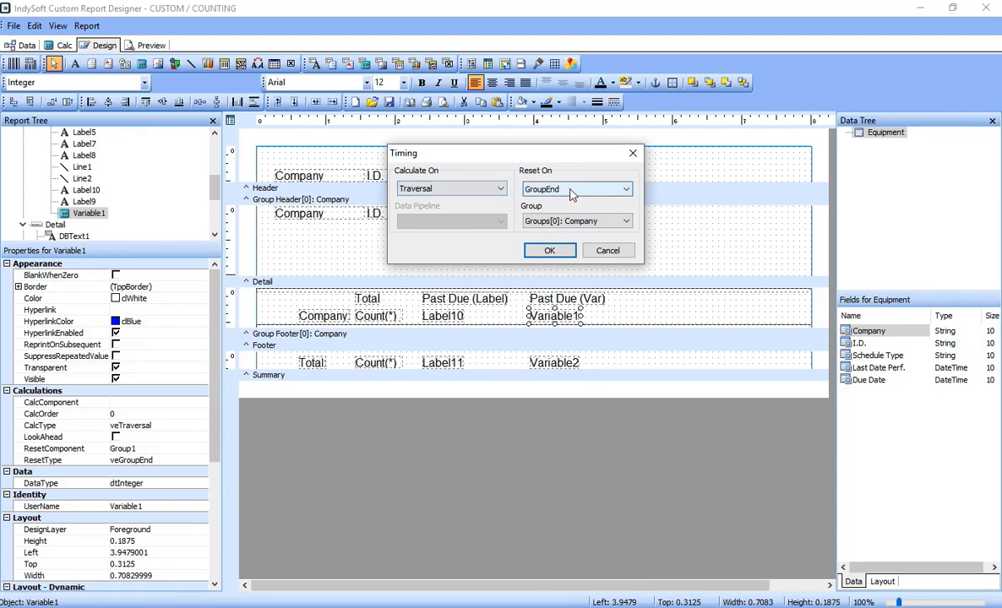
left_click(577, 224)
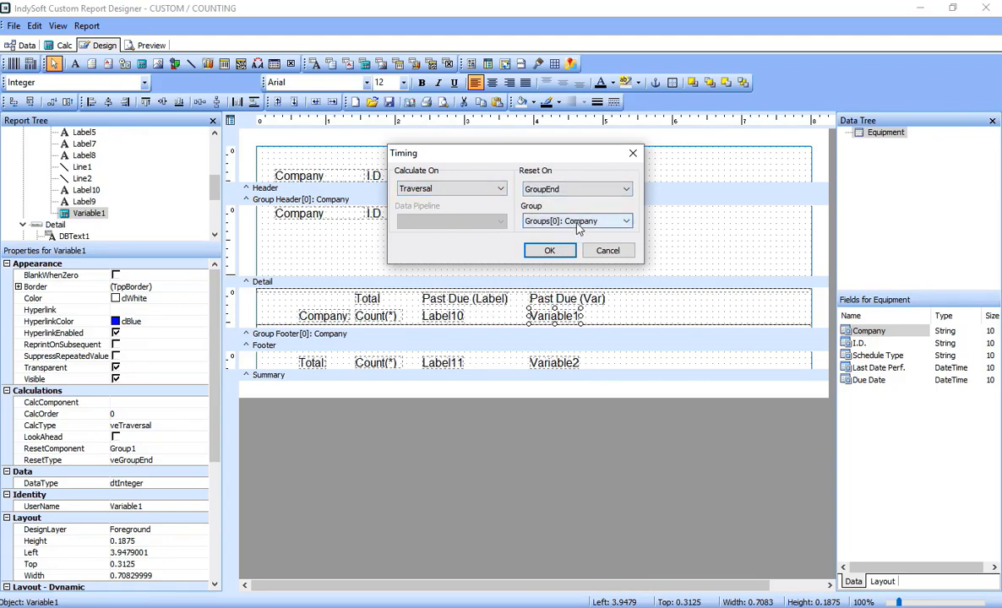
left_click(550, 250)
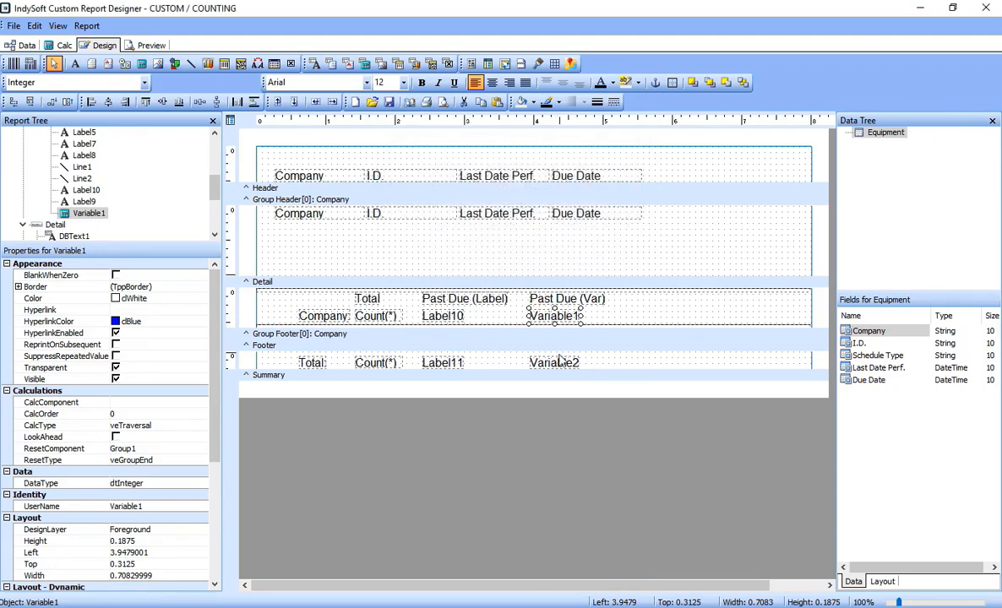
Inspect the calculate and reset timing of Variable2 in the summary band and check its data type.
left_click(558, 365)
right_click(559, 369)
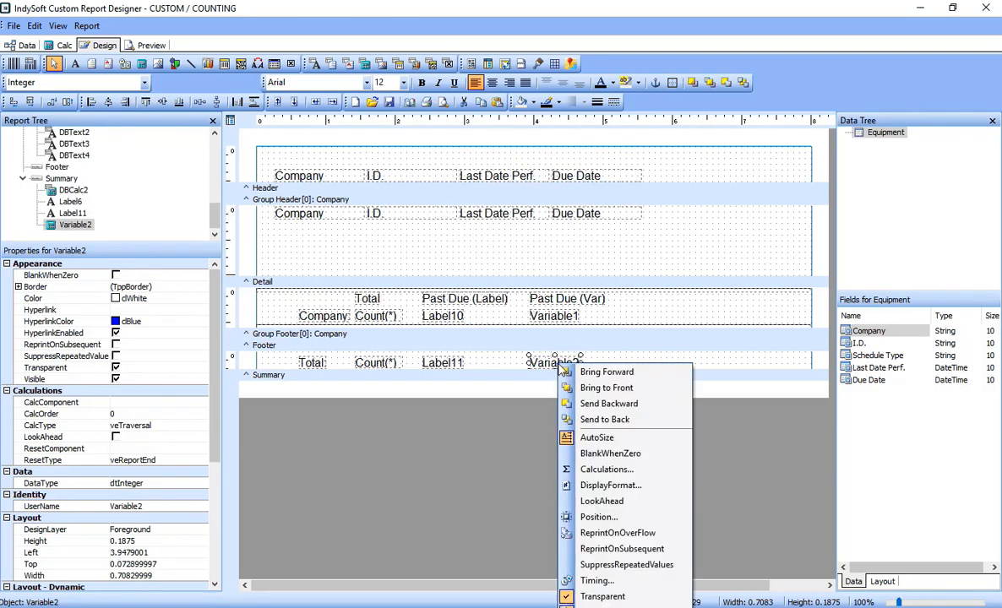
left_click(615, 581)
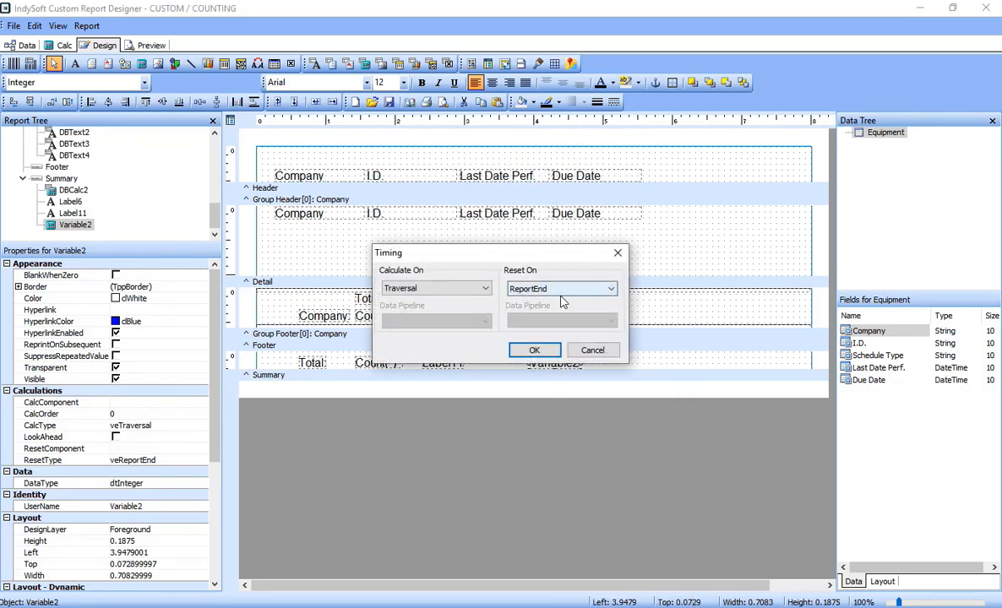
left_click(595, 350)
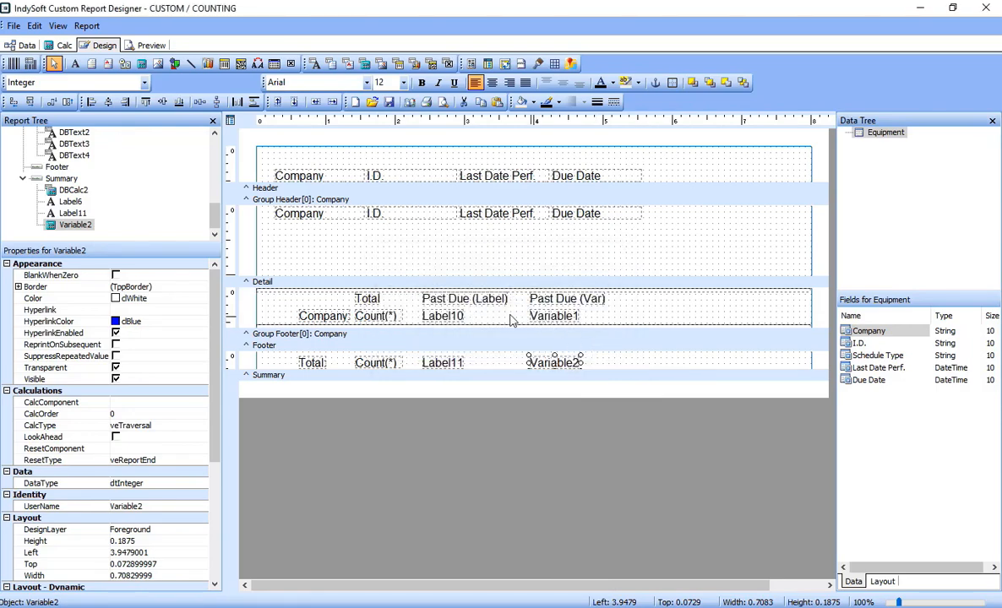
left_click(145, 83)
left_click(145, 88)
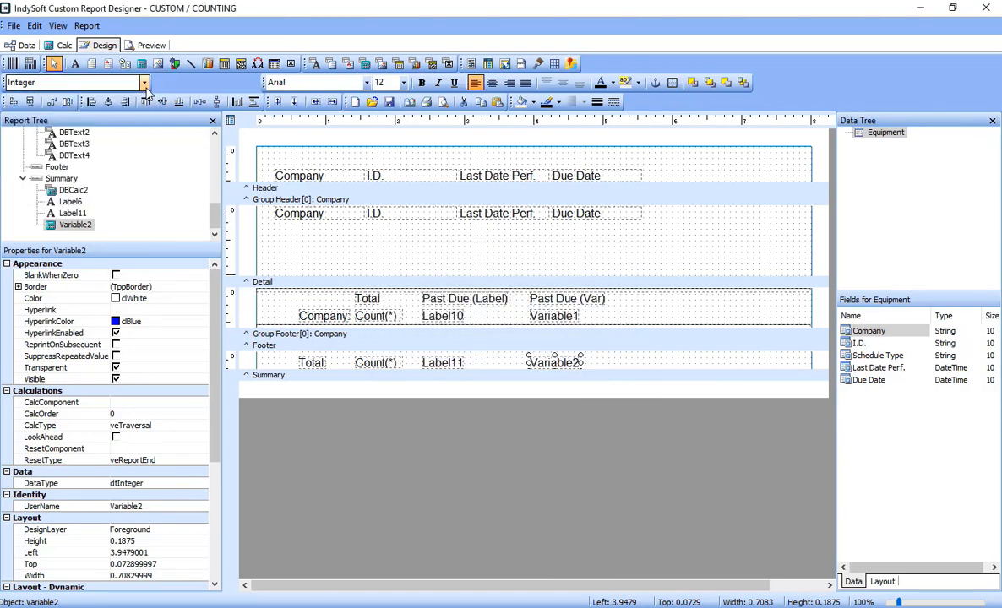
Examine Variable1's calculation code, covering the due date condition and the lines incrementing Variable1 and Variable2.
left_click(558, 317)
right_click(565, 318)
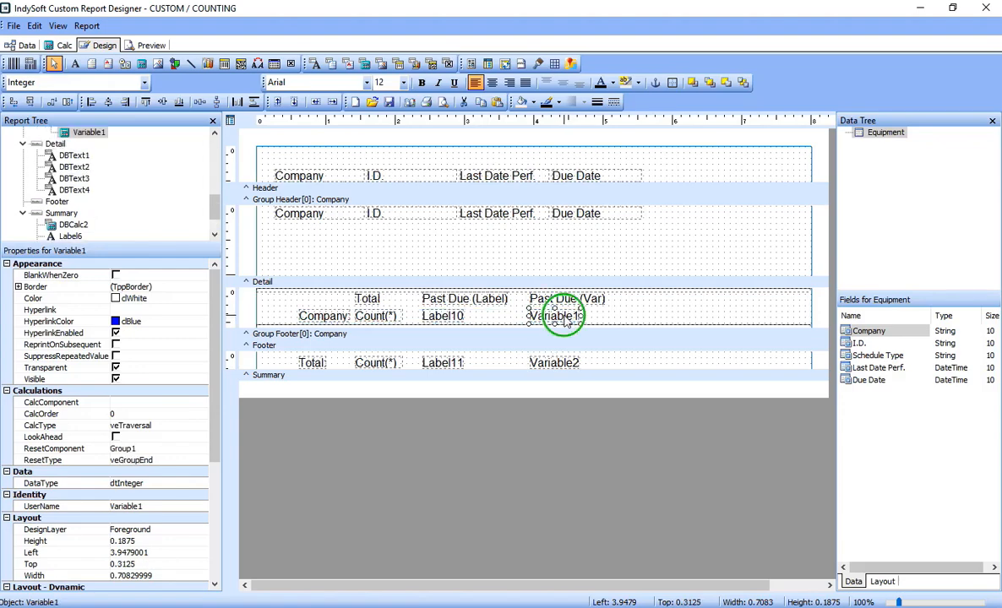
left_click(638, 424)
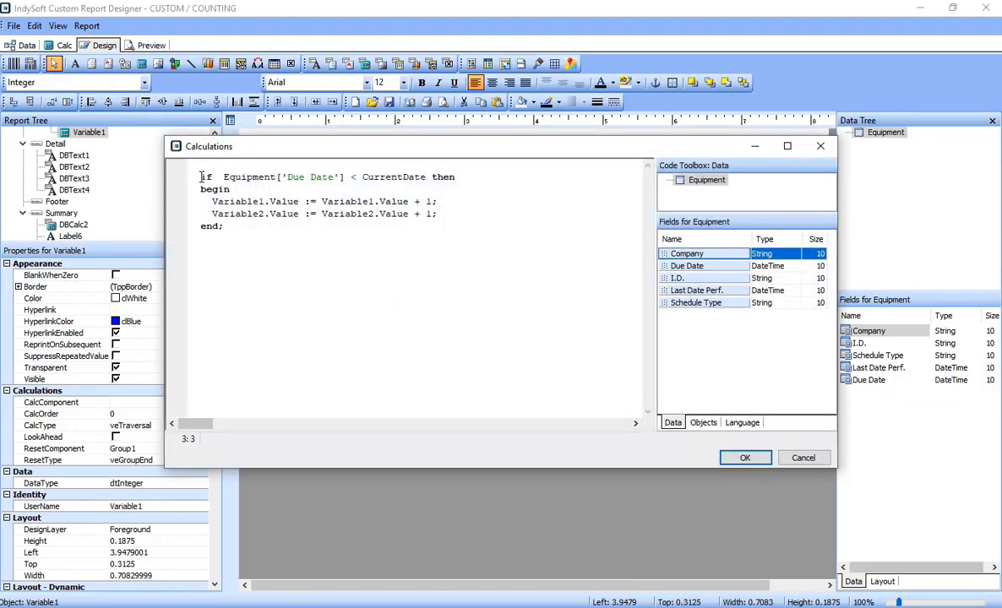
left_click_drag(201, 178, 477, 181)
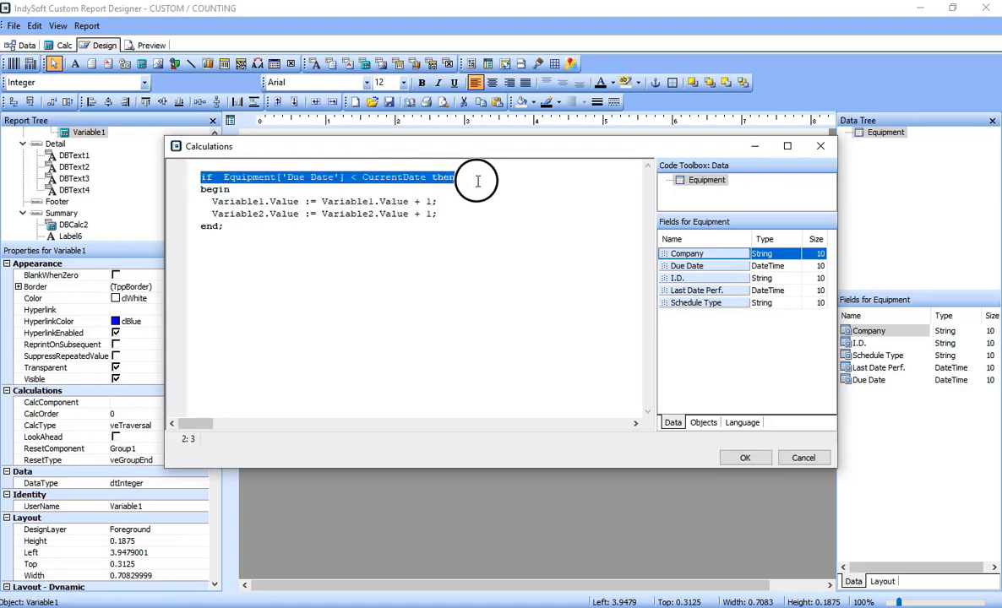
left_click_drag(206, 201, 455, 204)
left_click_drag(213, 215, 446, 217)
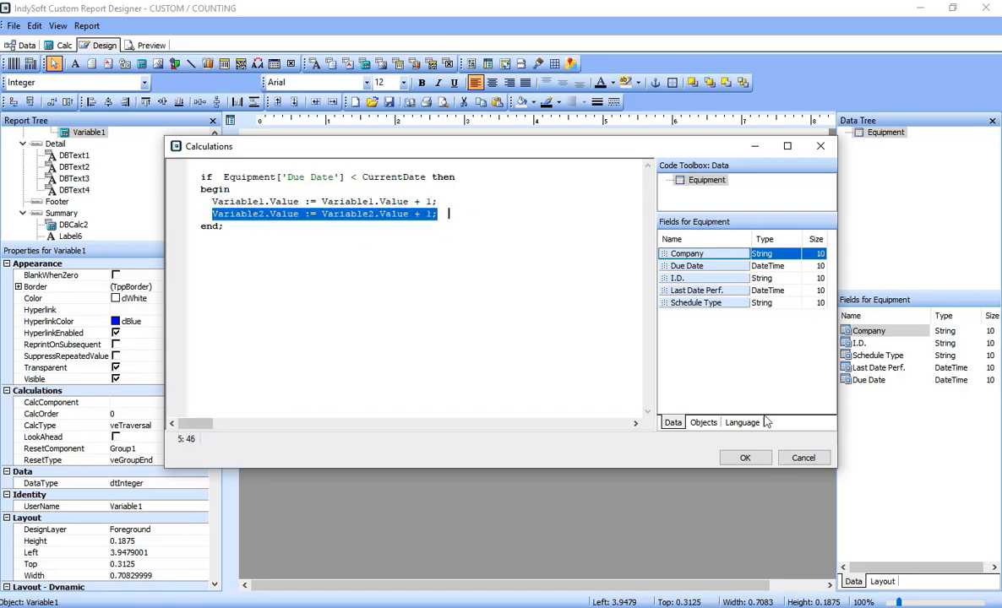
left_click(801, 458)
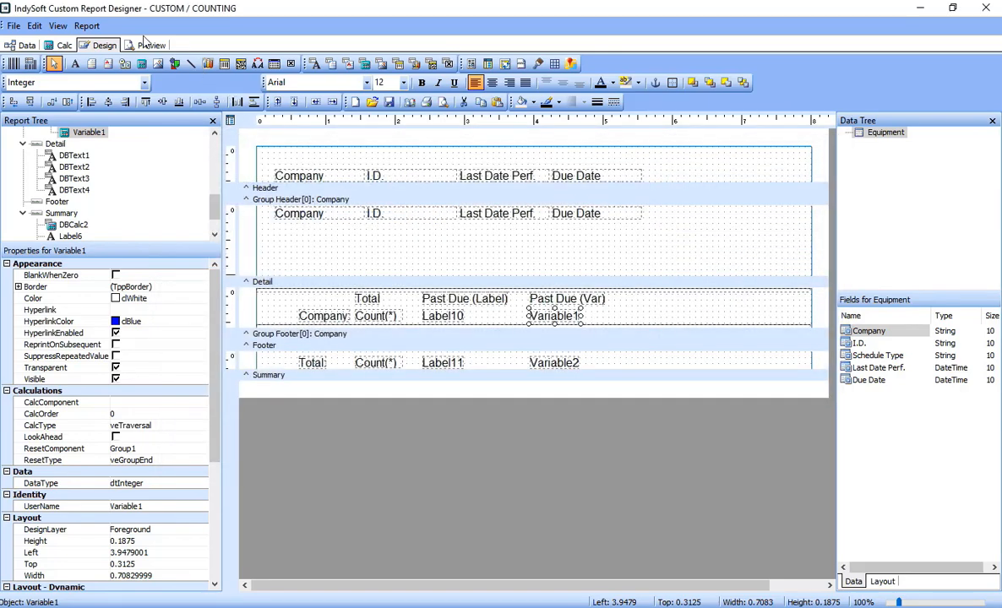
Check the past due counts on the last preview page, then shrink the Detail band to single-row height and preview the report again.
left_click(148, 45)
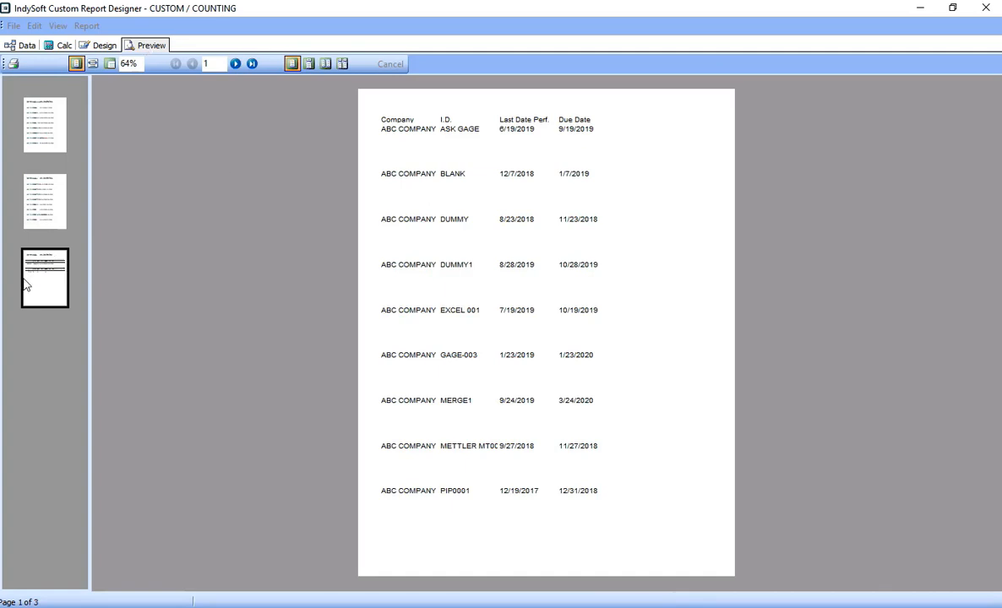
left_click(27, 263)
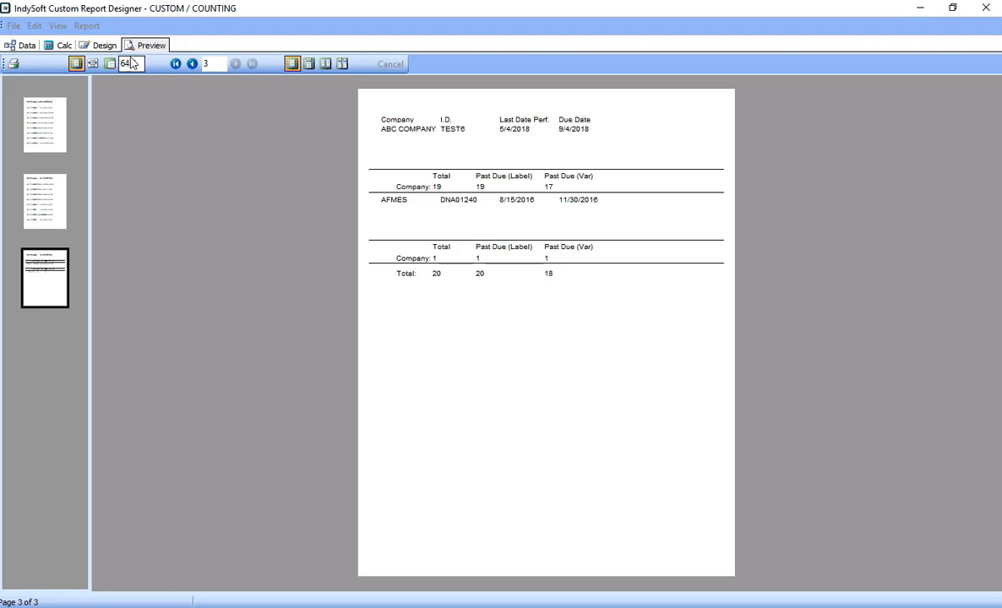
left_click(100, 45)
left_click_drag(283, 280, 294, 221)
left_click(148, 45)
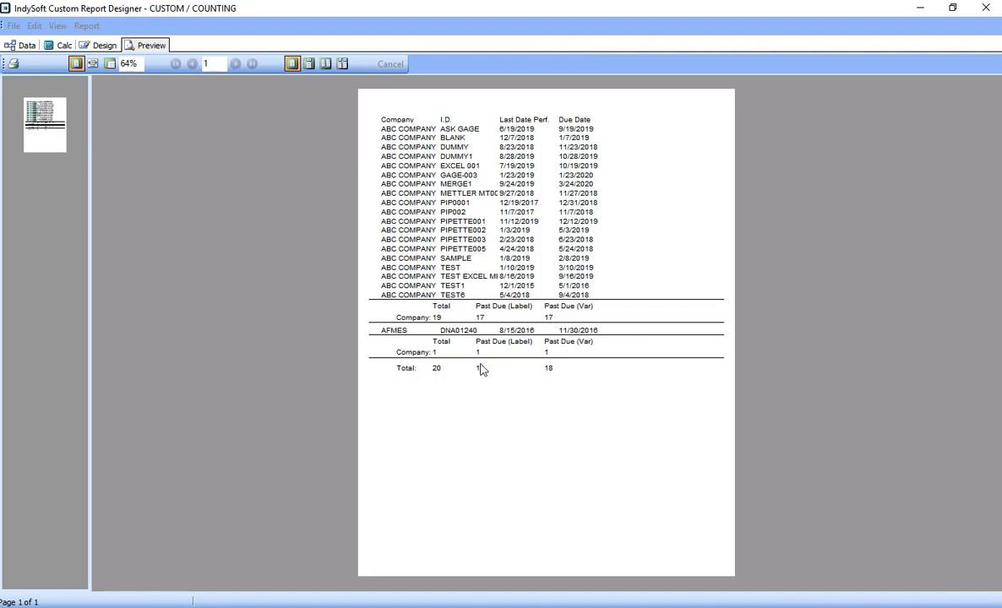
Review the event handler code for DetailBeforePrint, GroupFooterBand1AfterPrint, ReportOnStartFirstPass and Variable1OnCalc, comparing the label counting with the variable counting.
left_click(63, 45)
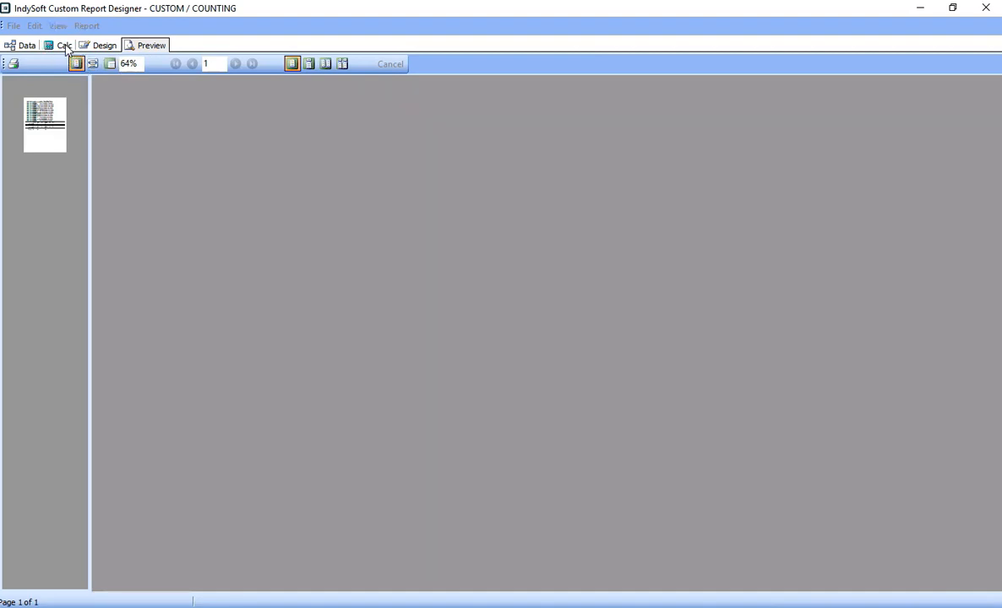
left_click(228, 114)
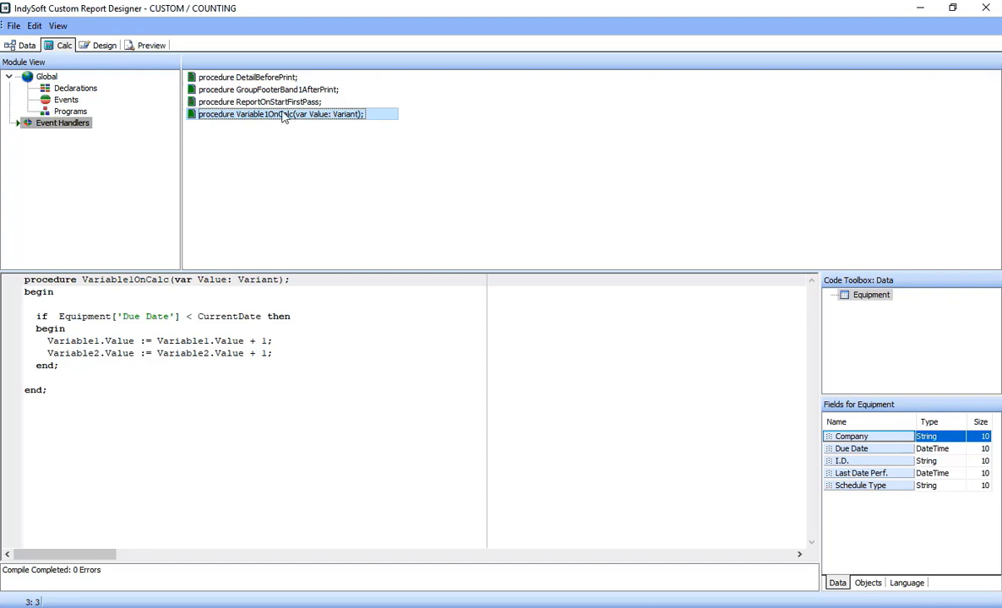
left_click(252, 78)
left_click(268, 90)
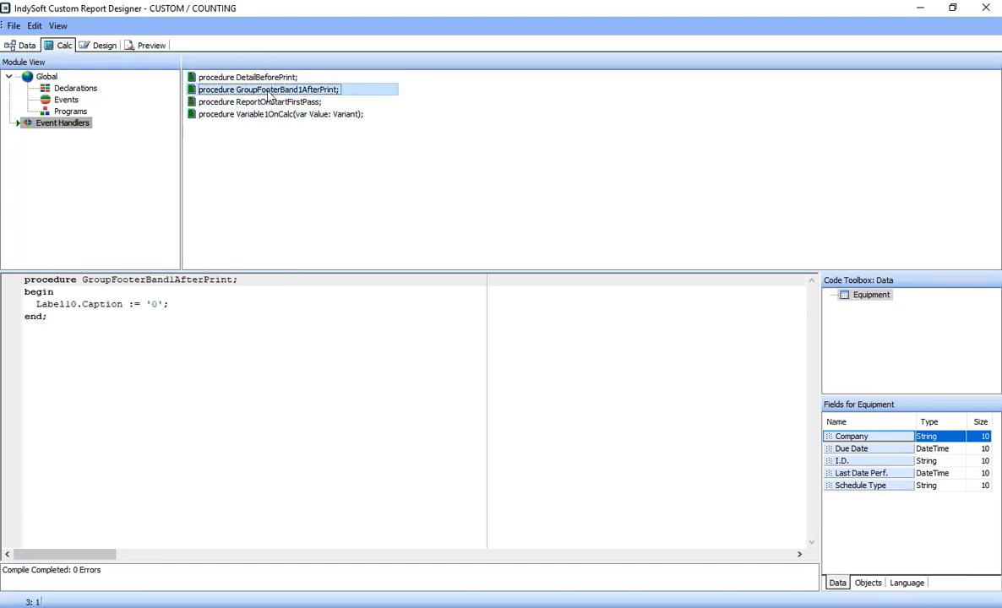
left_click(248, 102)
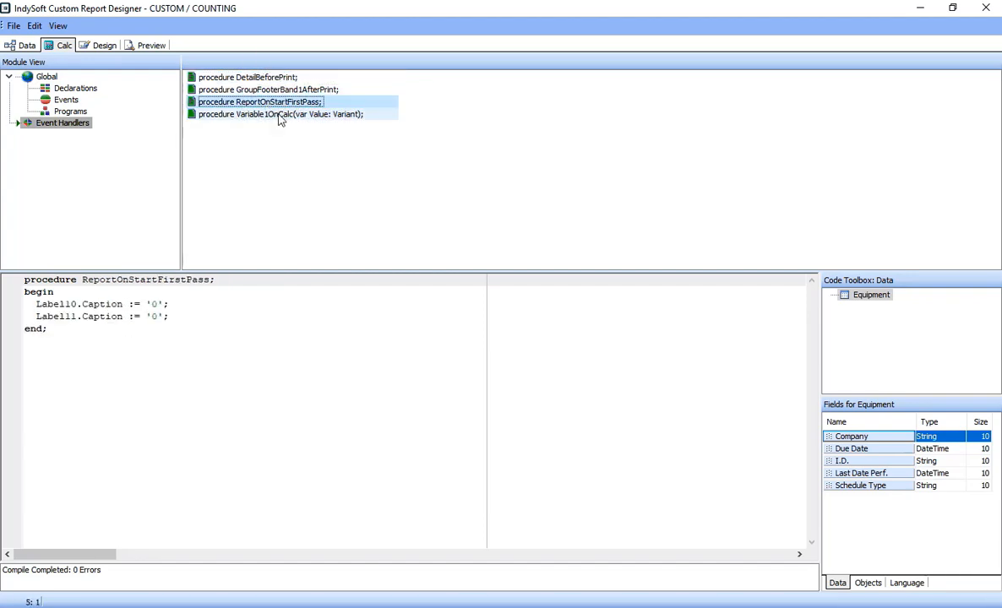
left_click(281, 116)
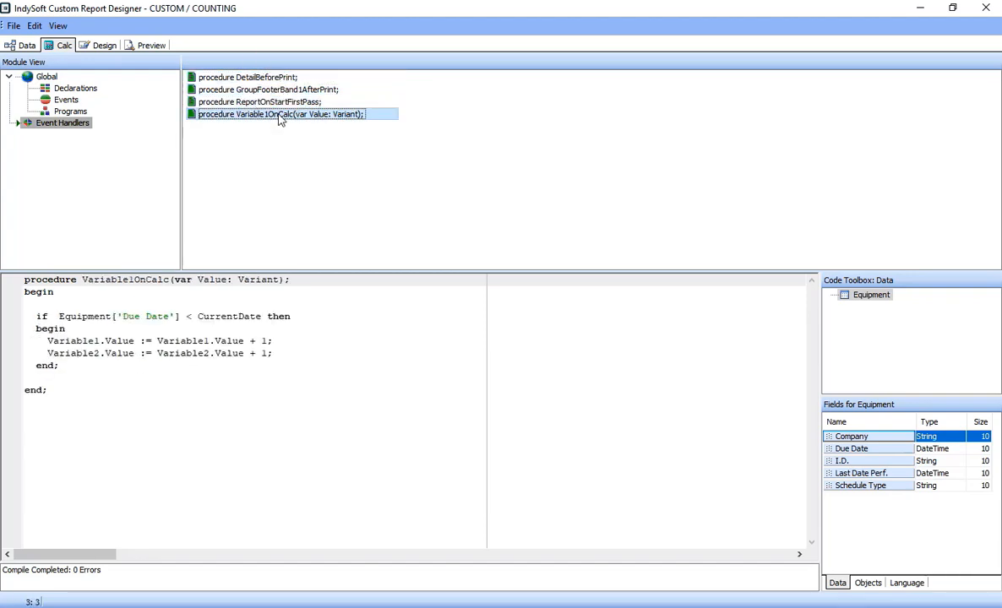
Return to the report layout and inspect the properties of Variable1 in the Company group footer.
left_click(100, 46)
left_click(555, 260)
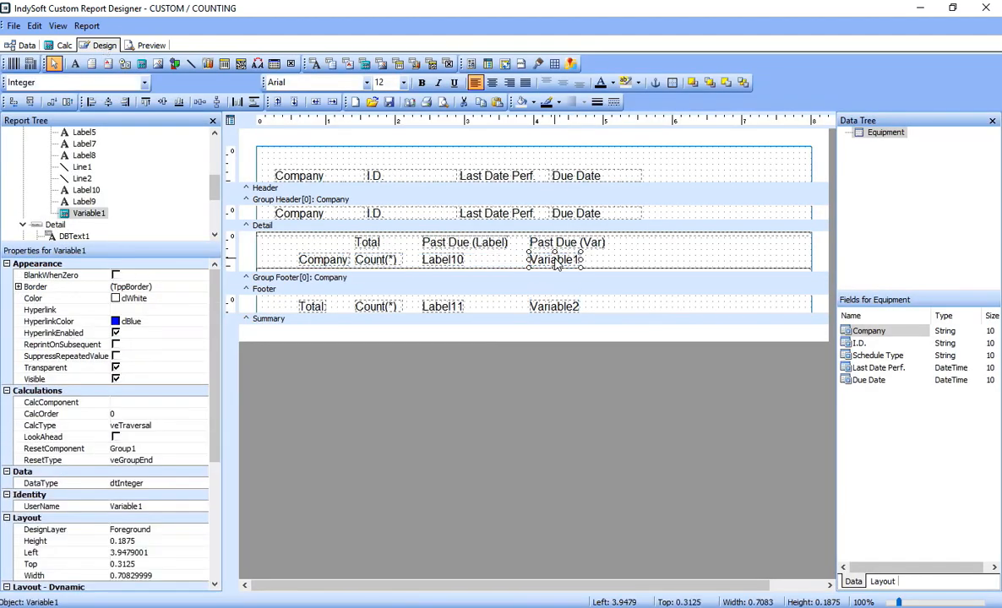